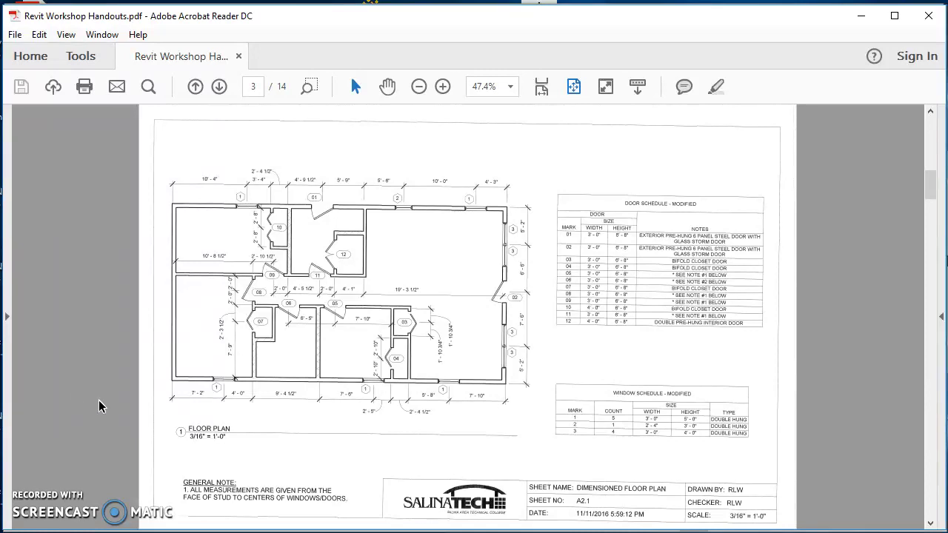
Step: Page between handout pages 2 and 3, then marquee-zoom onto the page 3 floor plan and door schedule
key("Left")
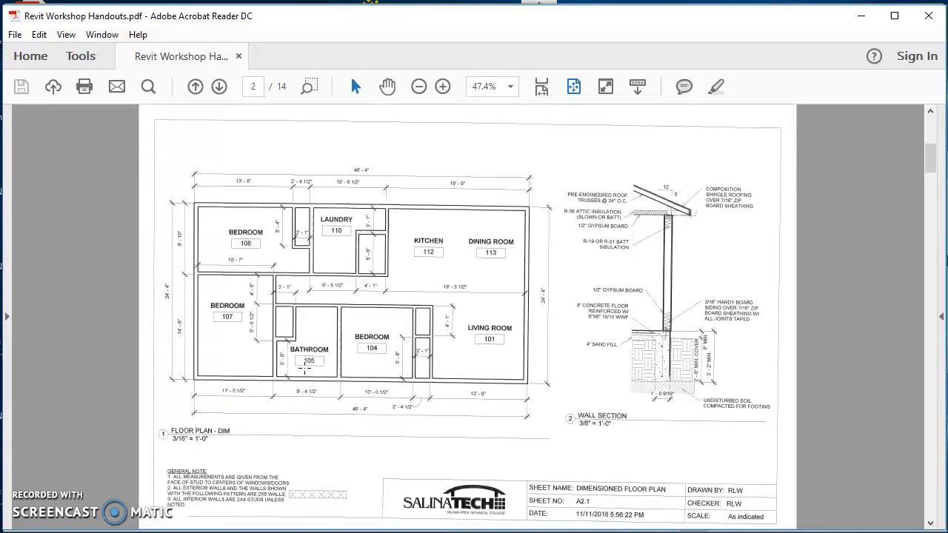
key("Right")
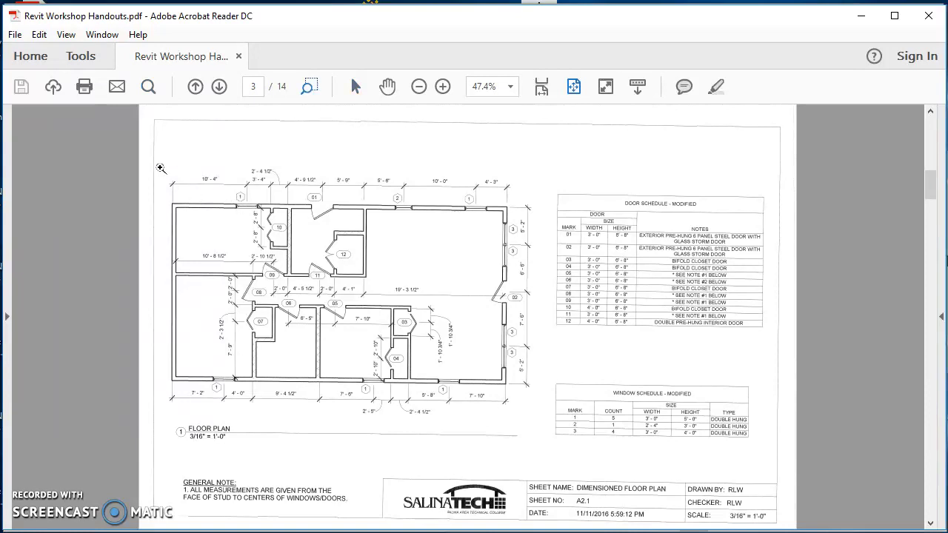
left_click_drag(157, 160, 783, 460)
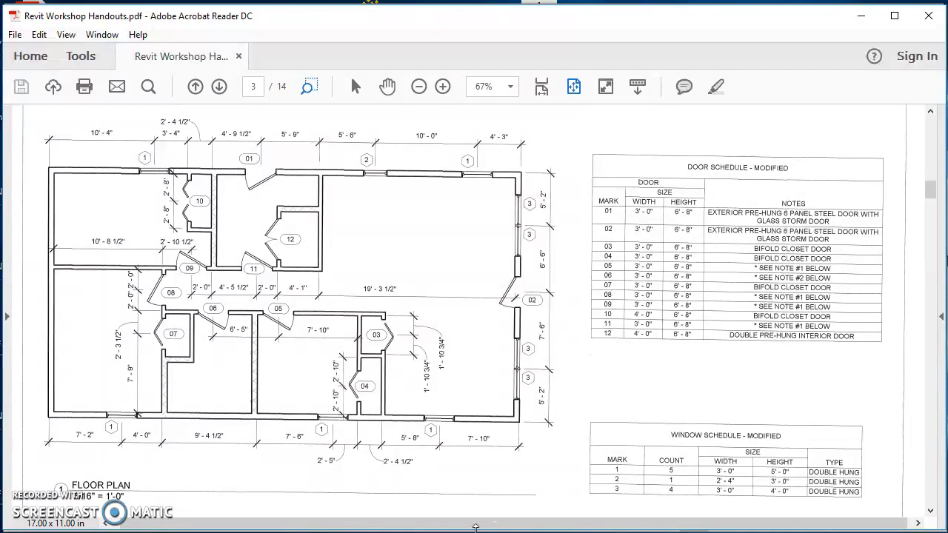
Step: Bring up PowerPoint slide 13 on loading a door family and editing type properties
key("alt+Tab")
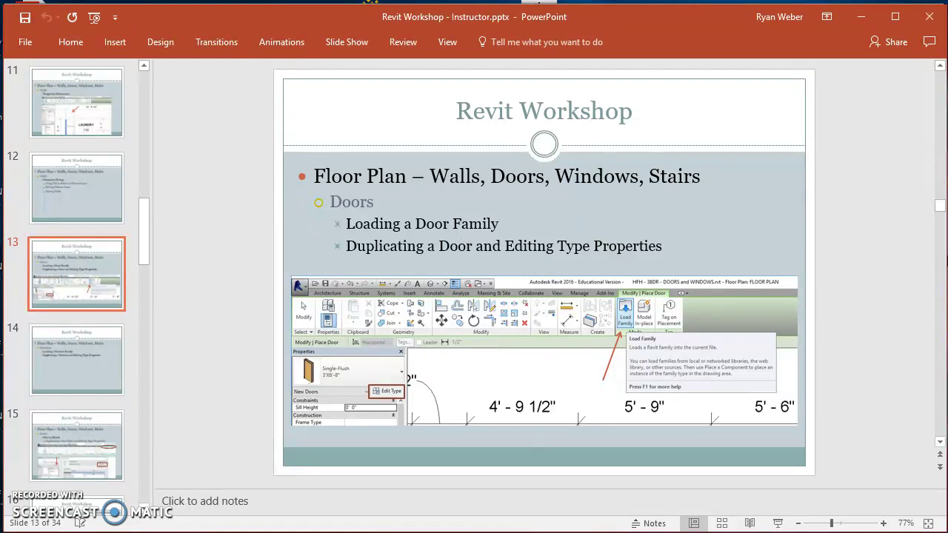
Step: Back in Revit, open the Level 1 floor plan under Floor Plans and centre it in the view
key("alt+Tab")
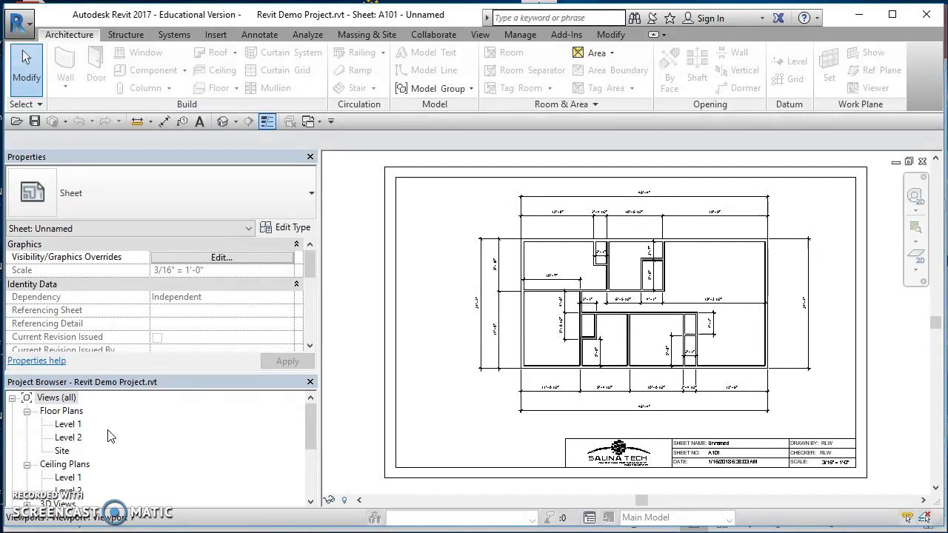
left_click(49, 415)
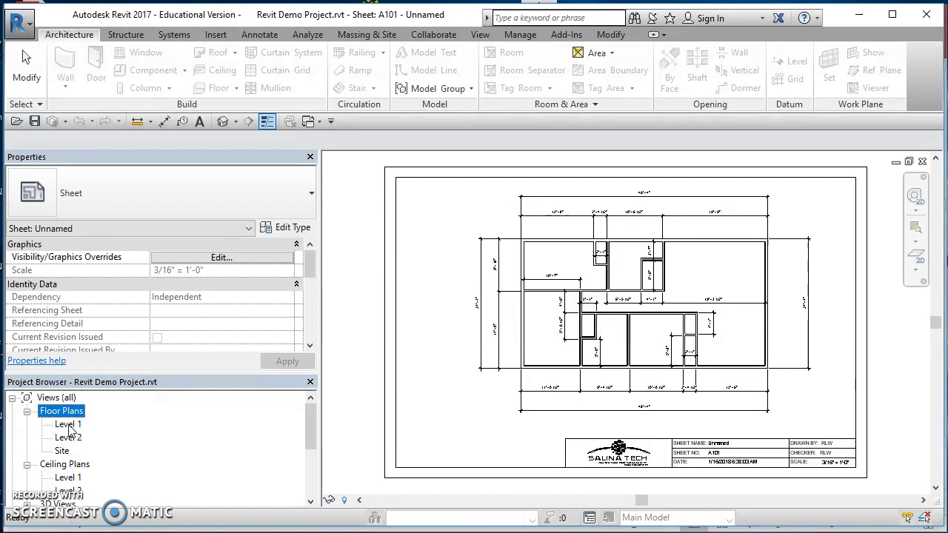
double_click(69, 428)
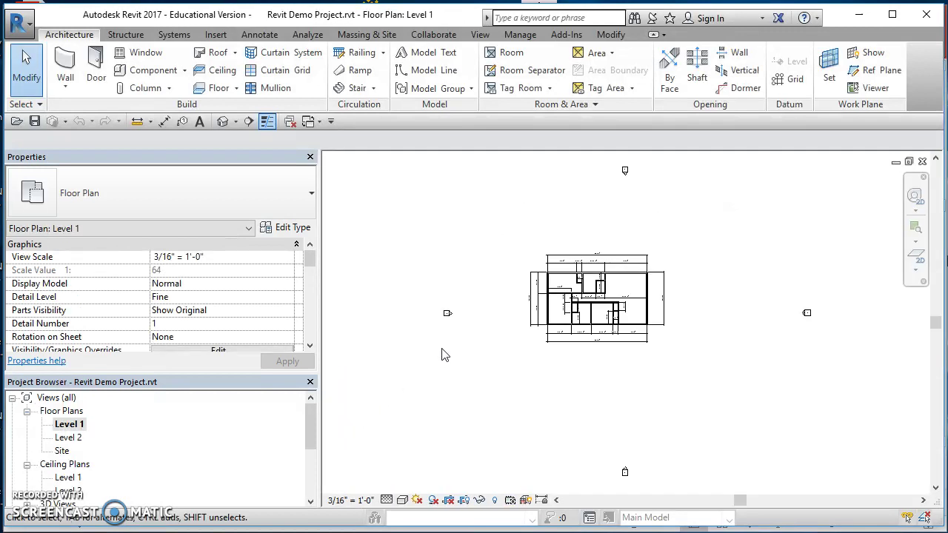
scroll(589, 291, "up", 2)
scroll(589, 292, "up", 4)
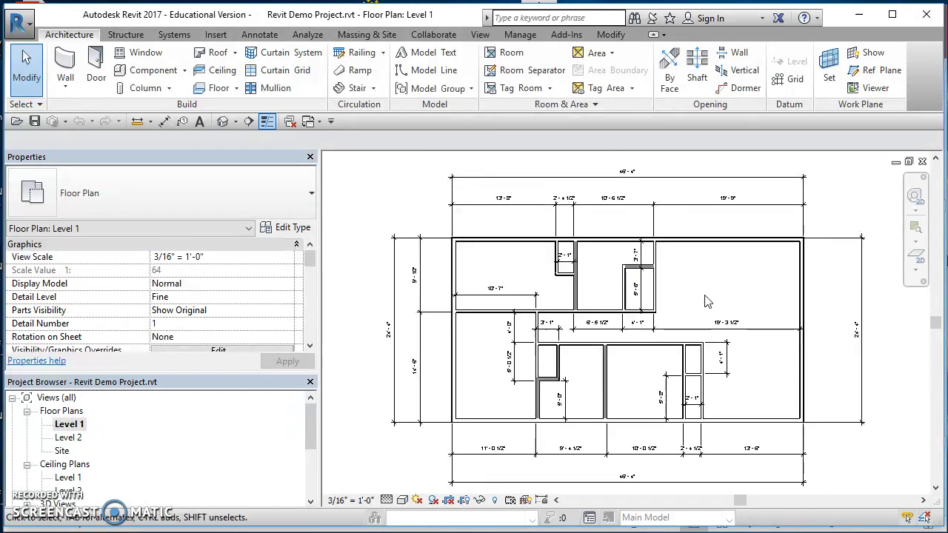
middle_click_drag(705, 295, 691, 302)
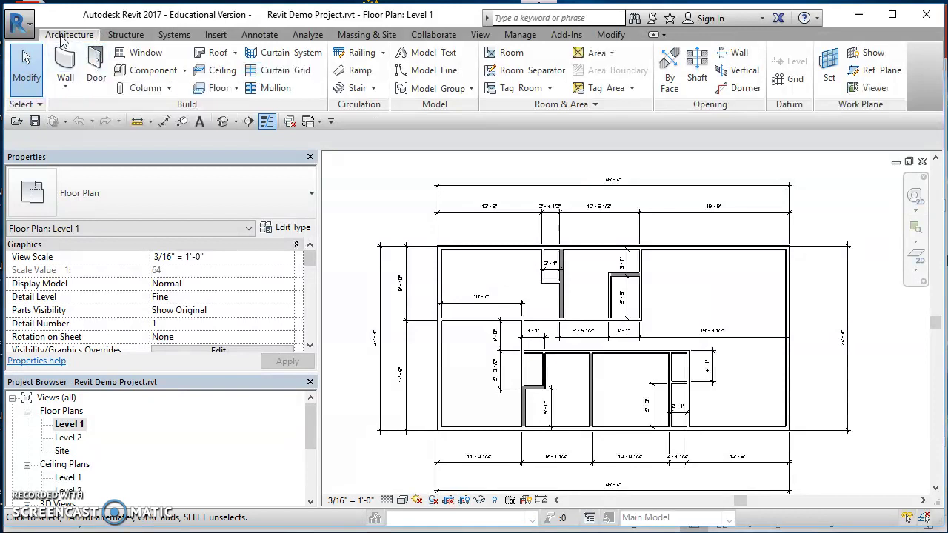
Step: Start the Door tool, check door sizes in the handout, and choose the Single-Flush 36" x 80" type
left_click(96, 67)
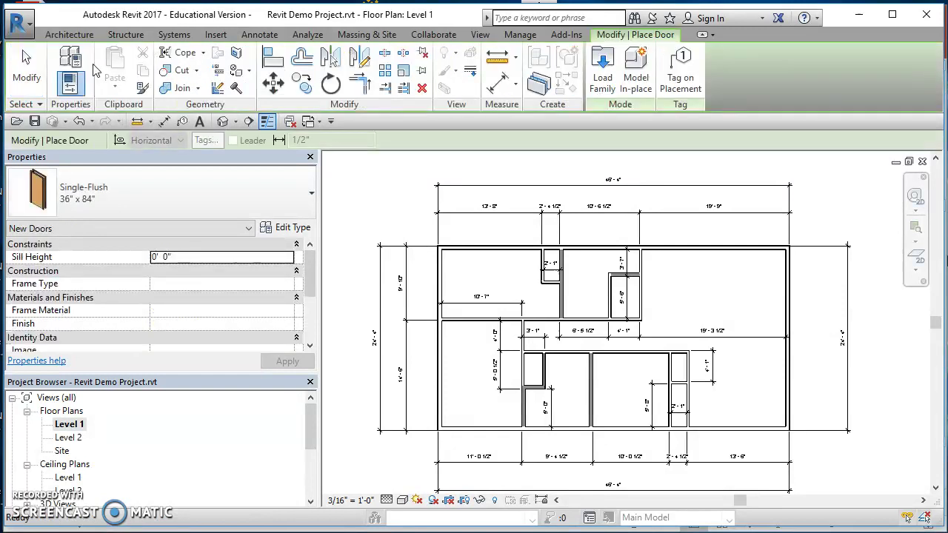
left_click(129, 198)
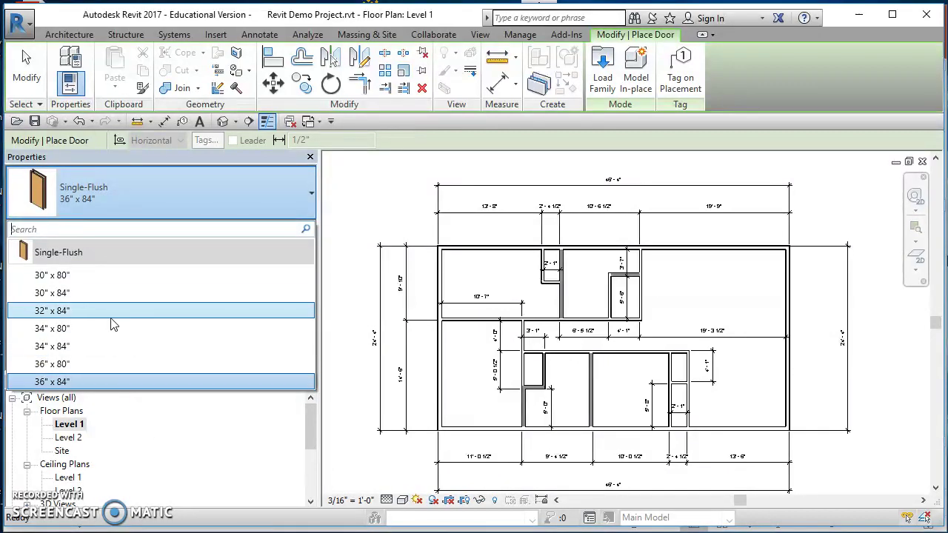
mouse_move(99, 311)
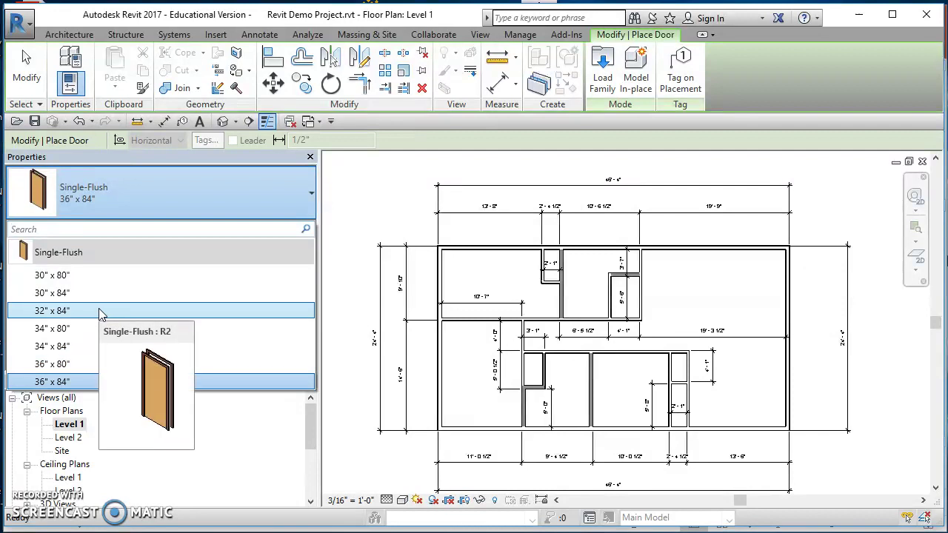
key("Escape")
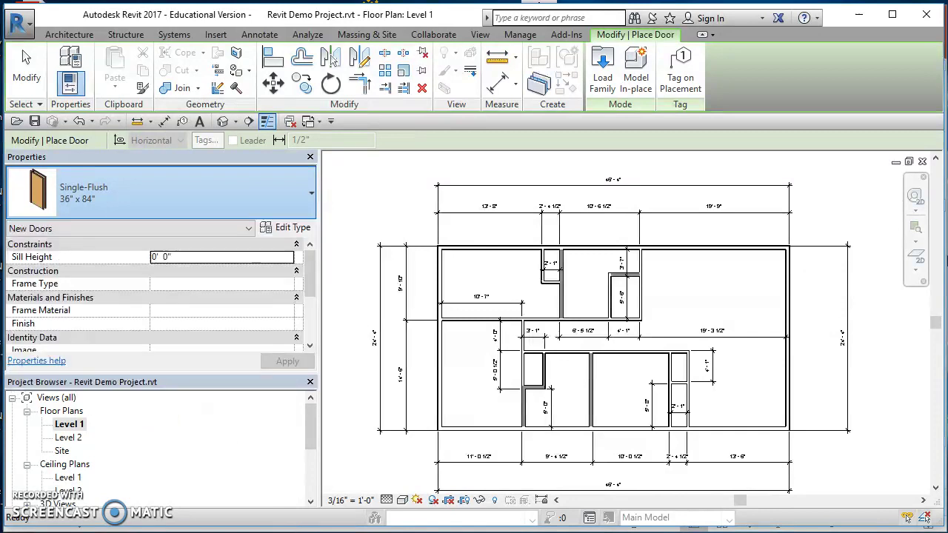
key("alt+Tab")
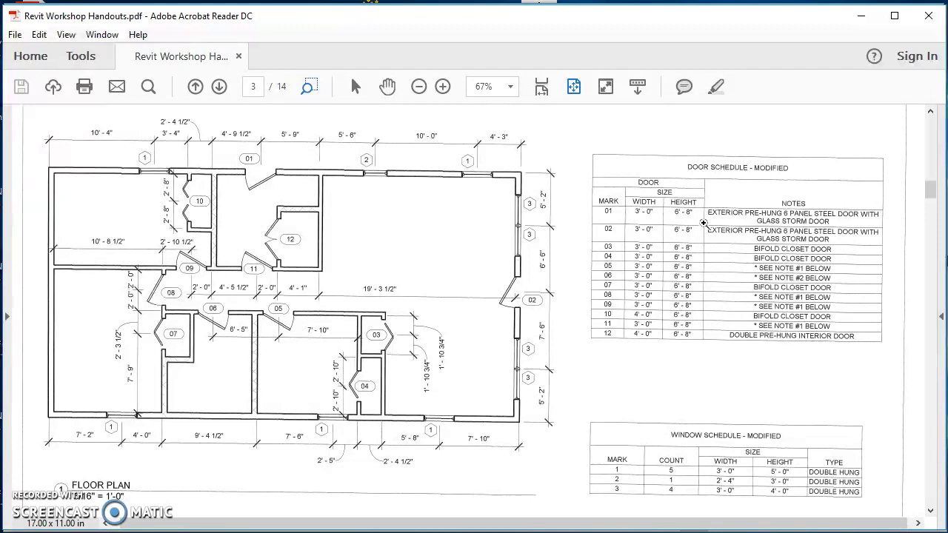
left_click(861, 17)
left_click(152, 200)
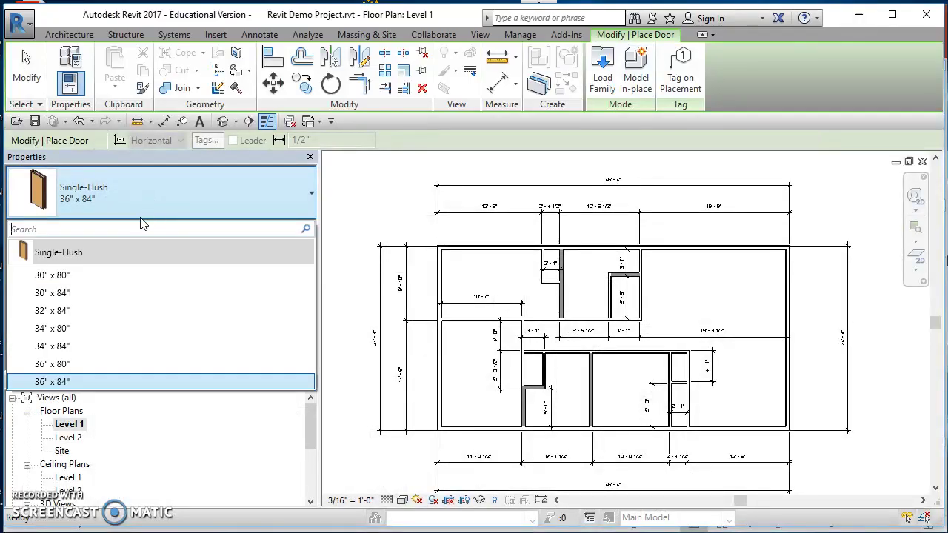
left_click(71, 364)
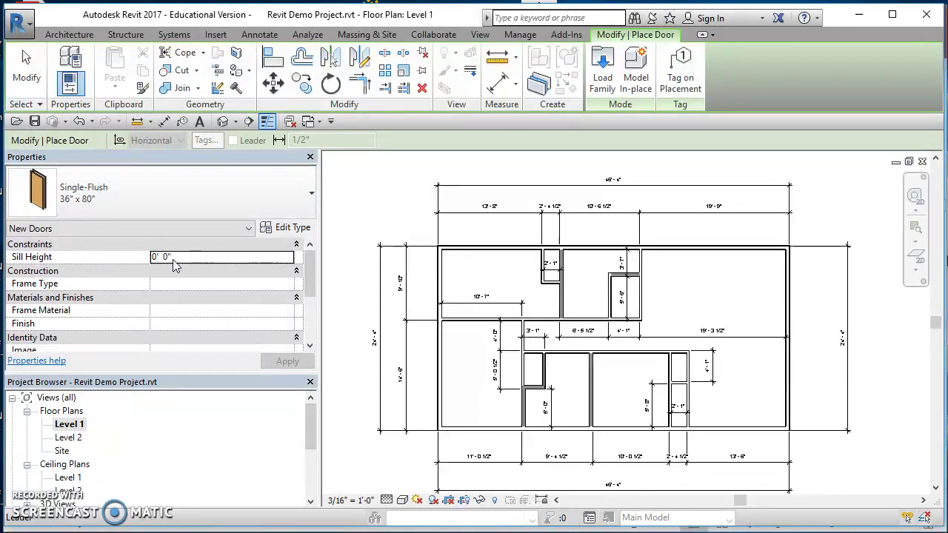
Step: Place the Single-Flush 36" x 80" door in the top exterior wall and zoom to it
left_click_drag(311, 276, 320, 326)
scroll(320, 326, "up", 5)
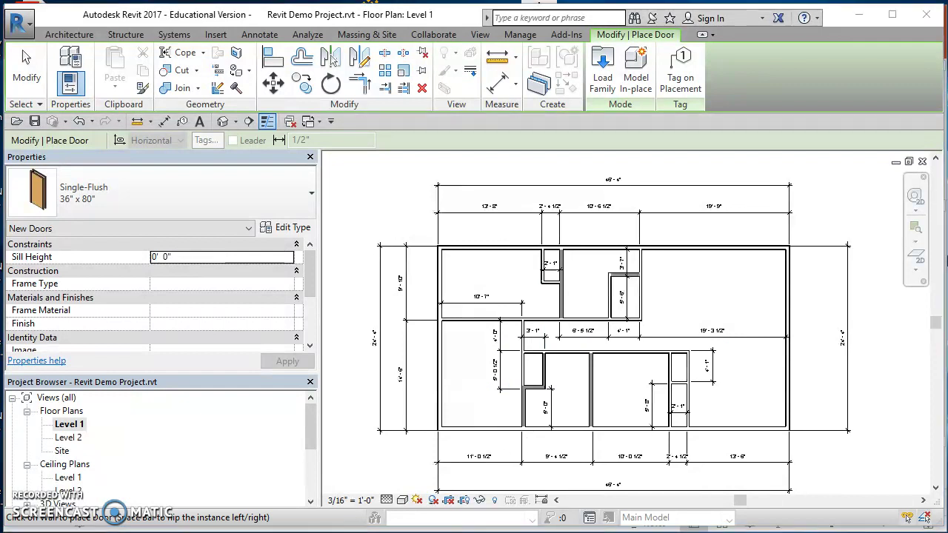
key("alt+Tab")
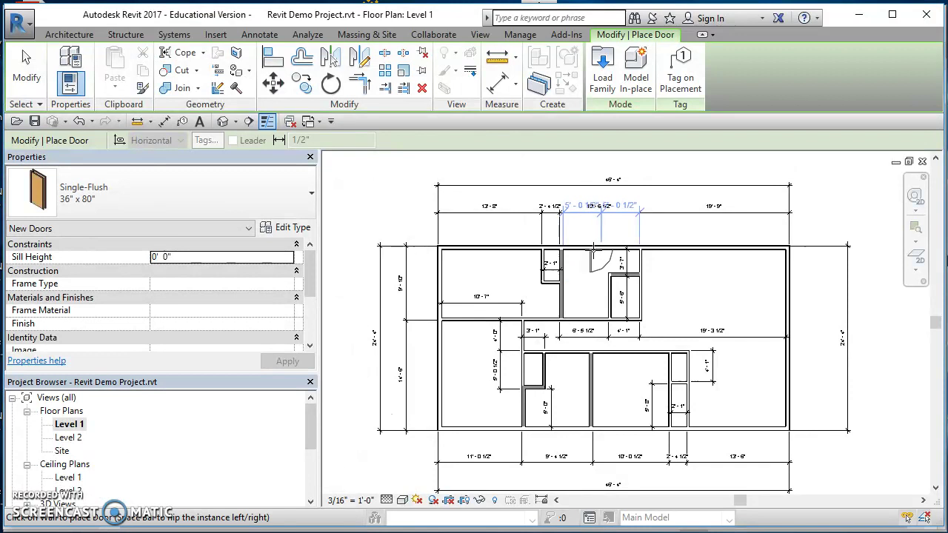
left_click(594, 251)
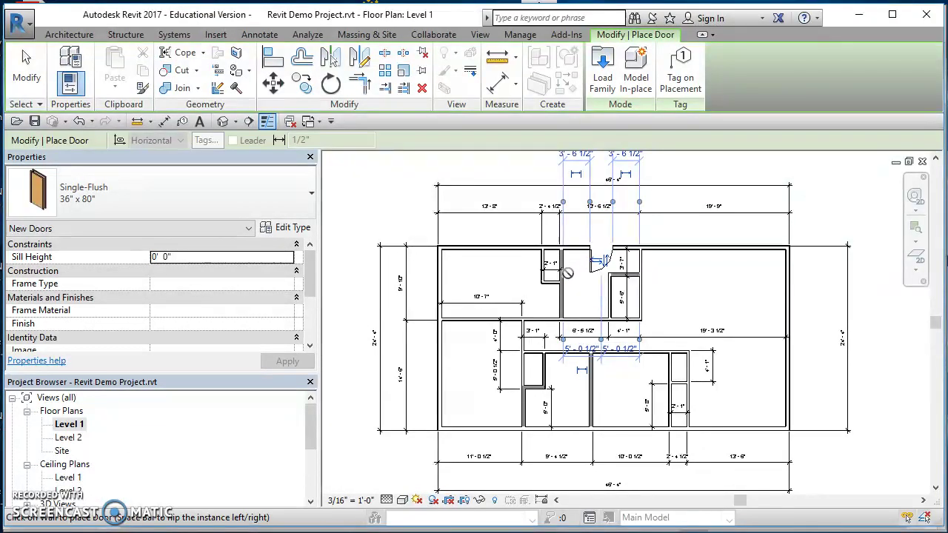
key("Escape")
scroll(583, 253, "up", 3)
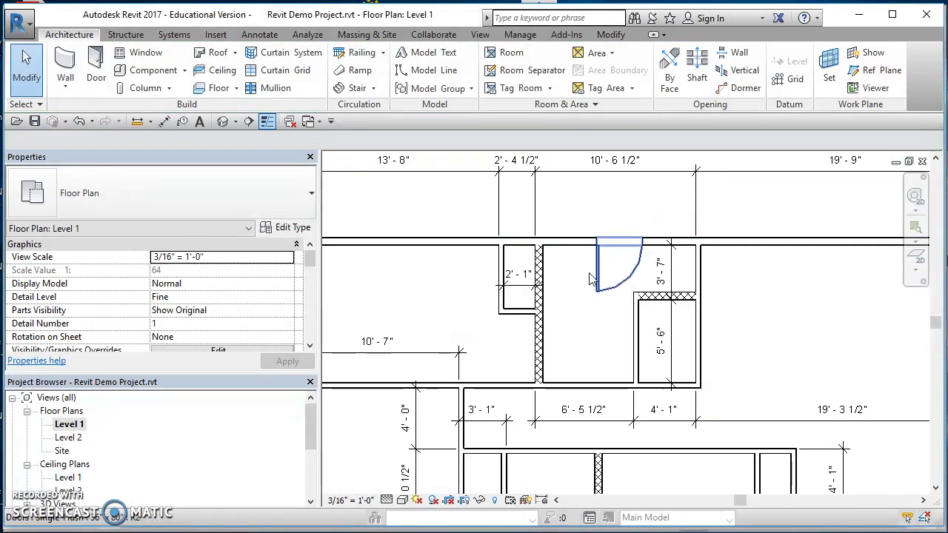
middle_click_drag(577, 335, 652, 343)
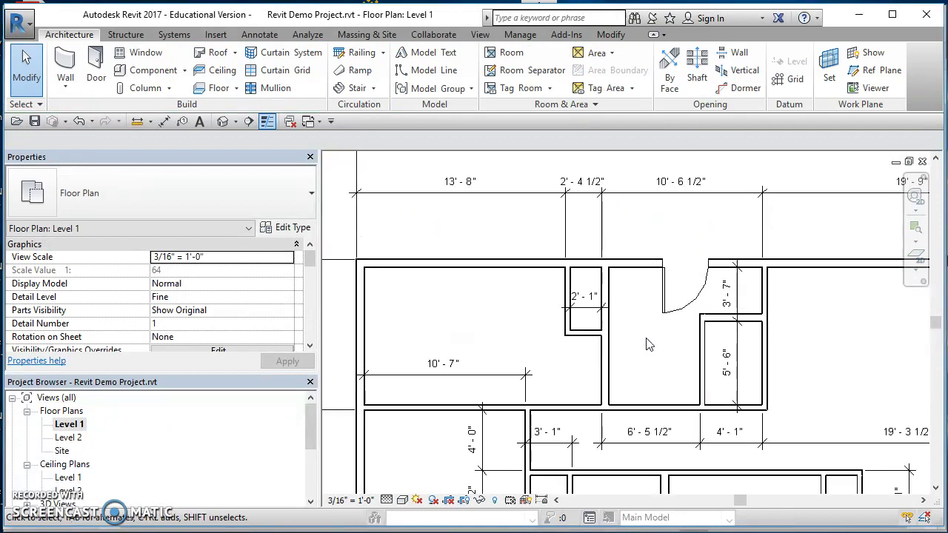
Step: Flip the top-wall door's hand and facing until it swings inward with the hinge on the right jamb
left_click(669, 300)
scroll(670, 296, "up", 3)
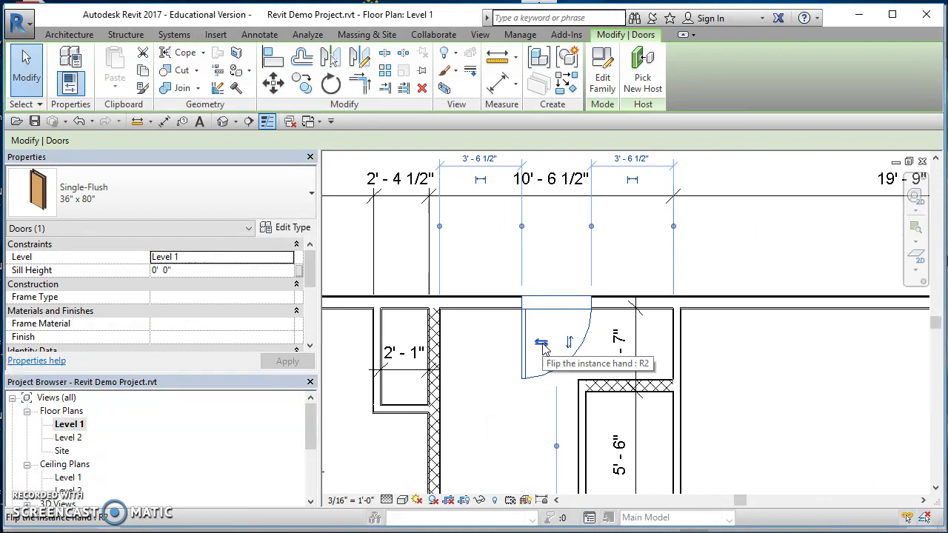
left_click(543, 343)
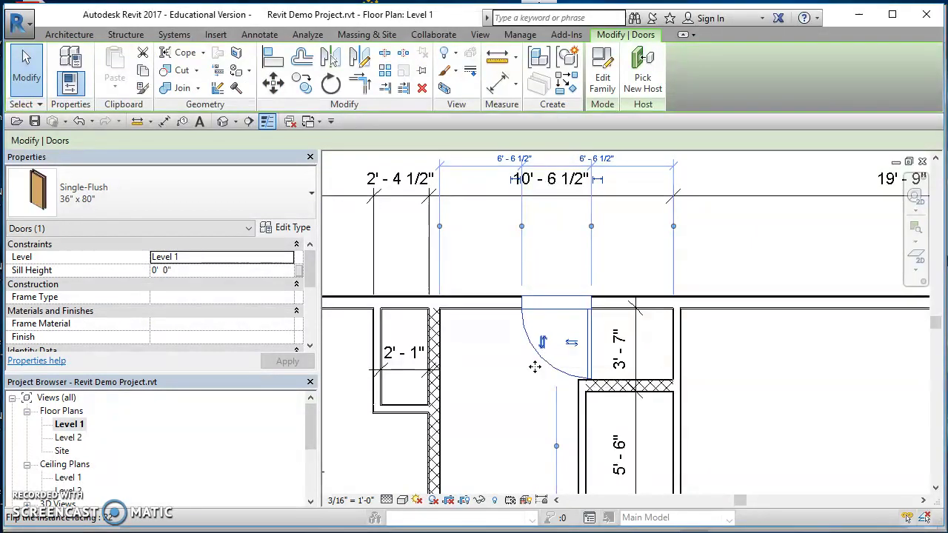
left_click(571, 344)
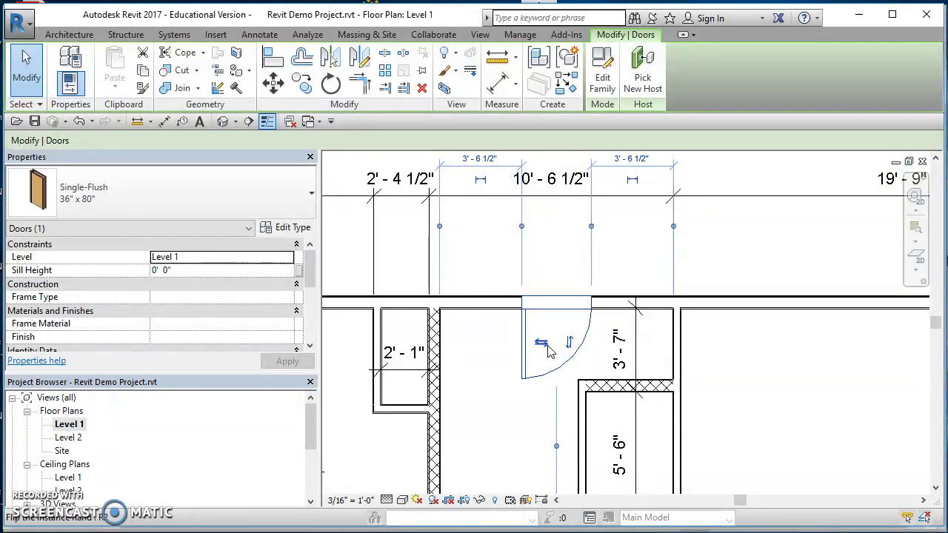
left_click(543, 344)
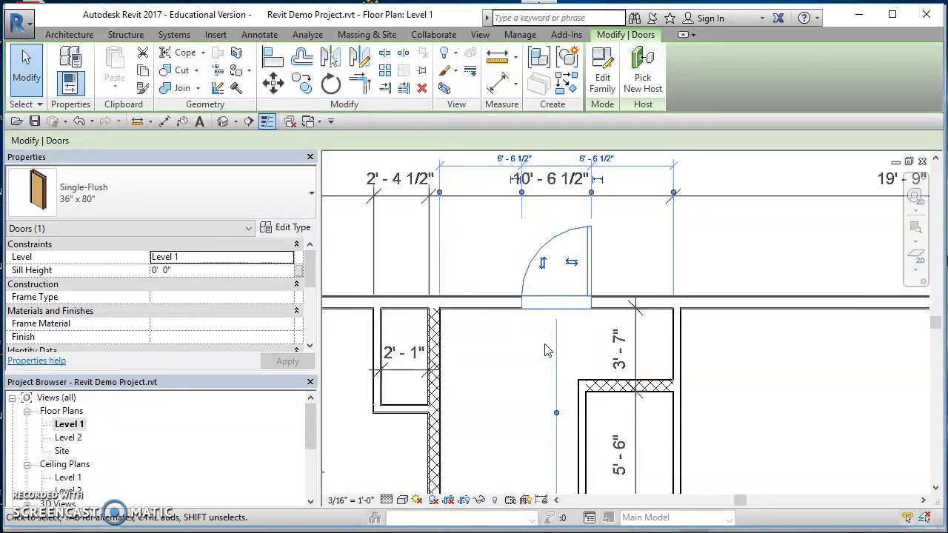
left_click(543, 344)
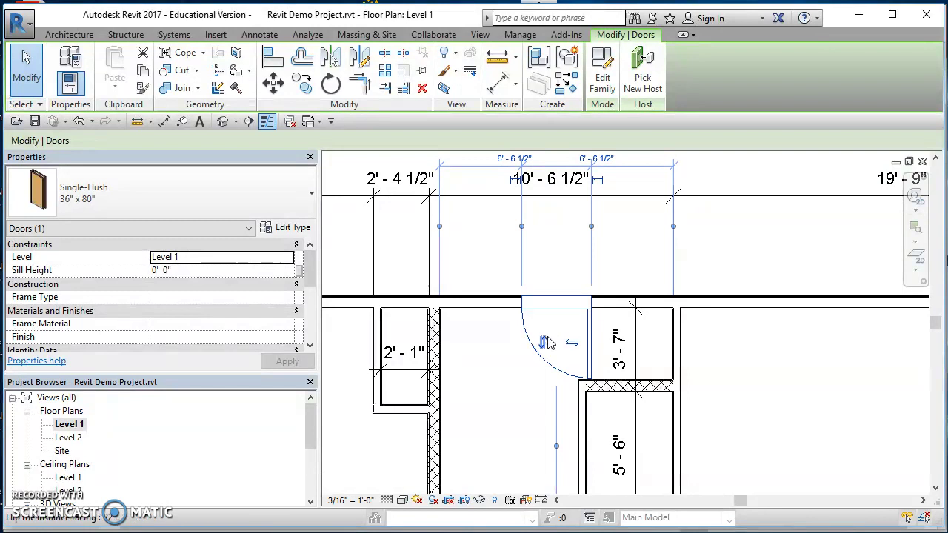
left_click(572, 351)
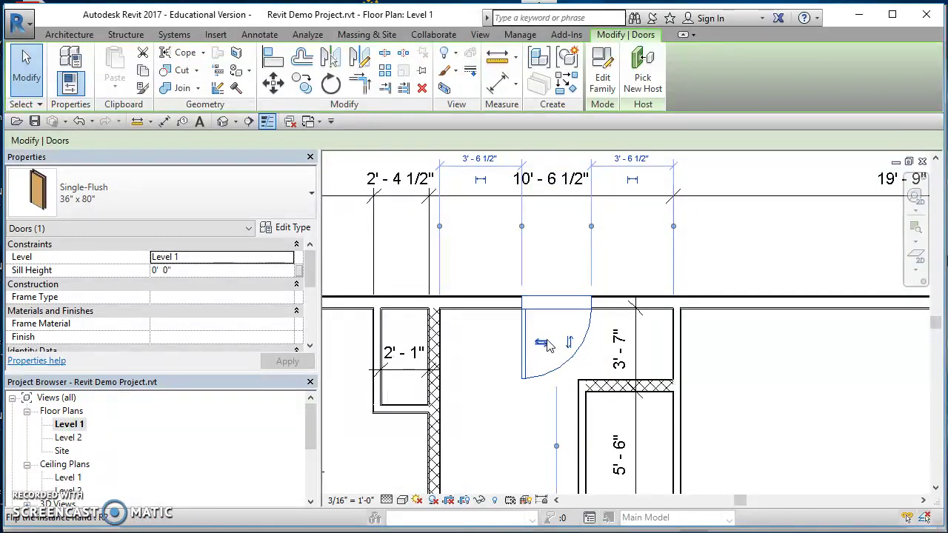
left_click(542, 343)
Step: Add a witness line to the 13'-8" top dimension string at the door opening
scroll(567, 348, "down", 2)
key("Escape")
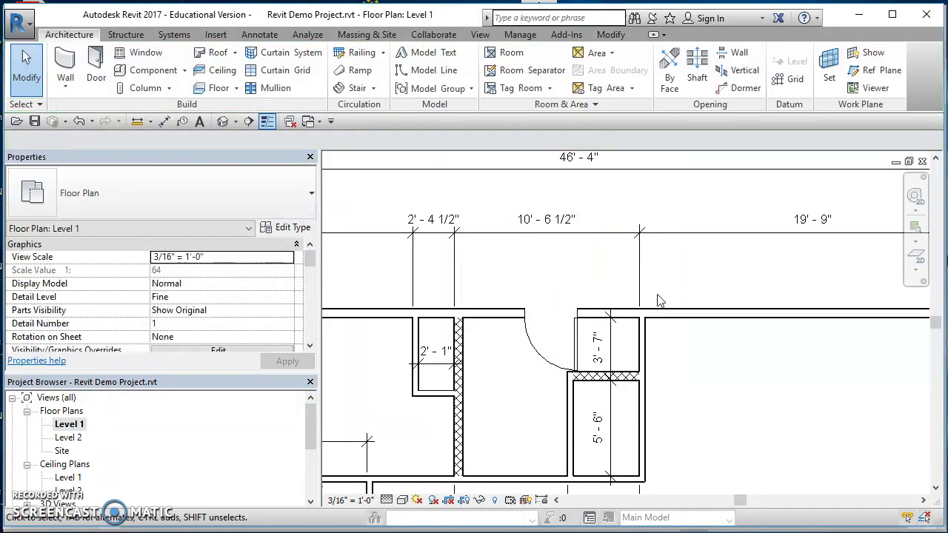
scroll(657, 300, "down", 1)
middle_click_drag(639, 293, 640, 363)
left_click(635, 319)
scroll(636, 326, "up", 3)
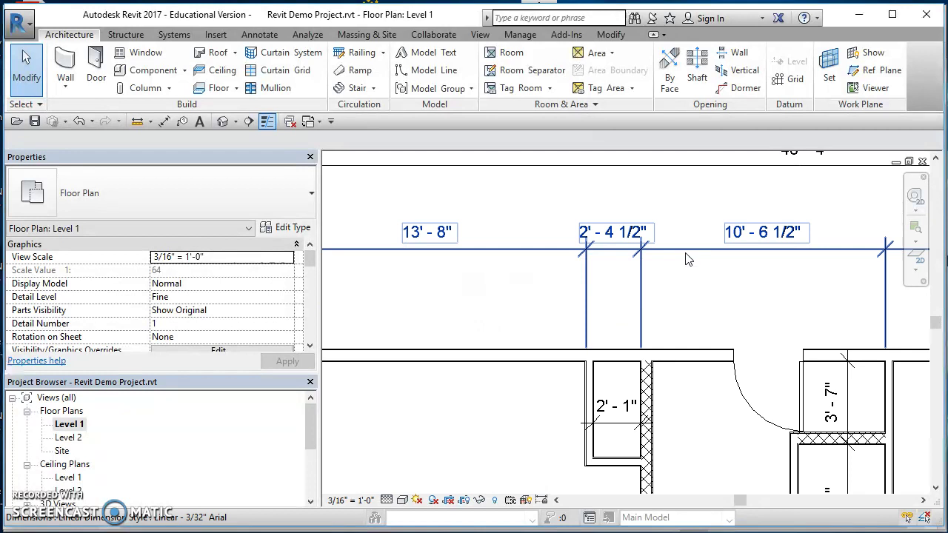
left_click(685, 258)
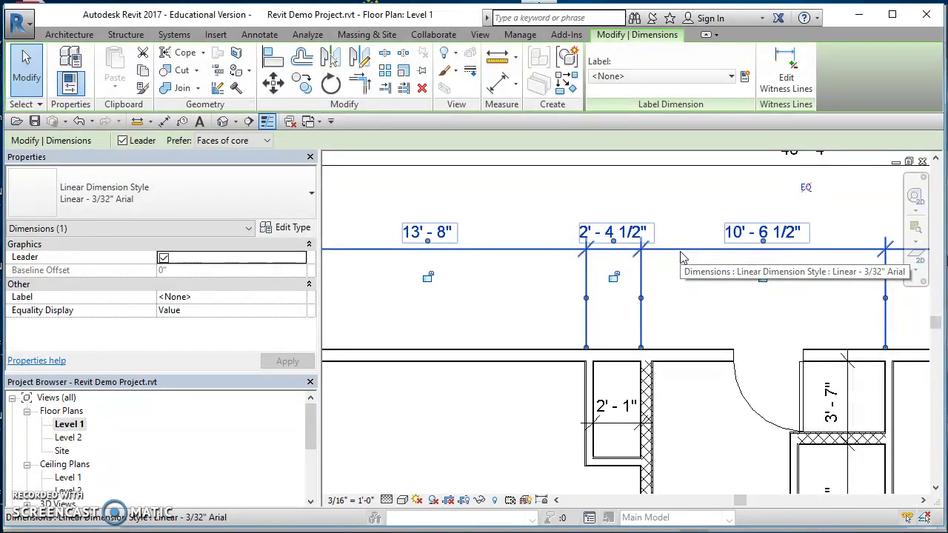
left_click(791, 82)
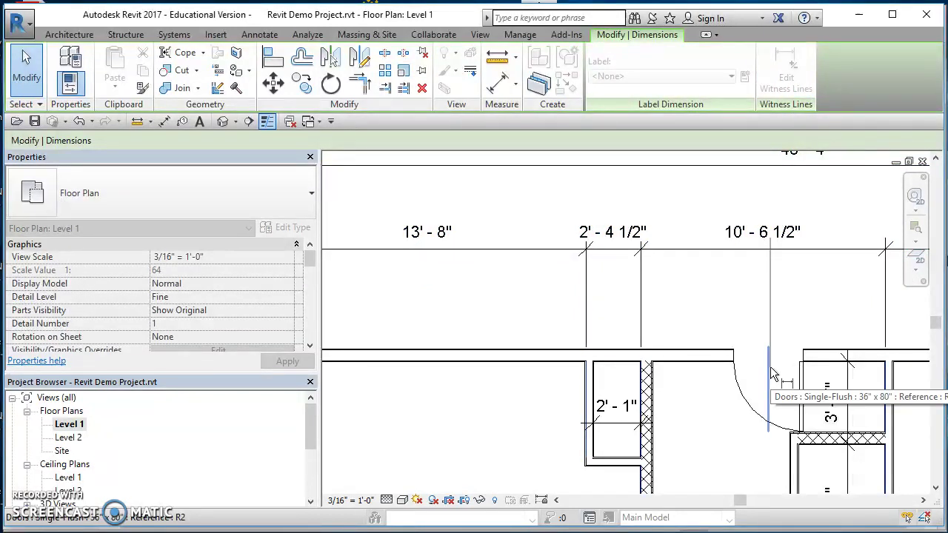
left_click(772, 374)
scroll(772, 374, "down", 1)
scroll(675, 419, "down", 1)
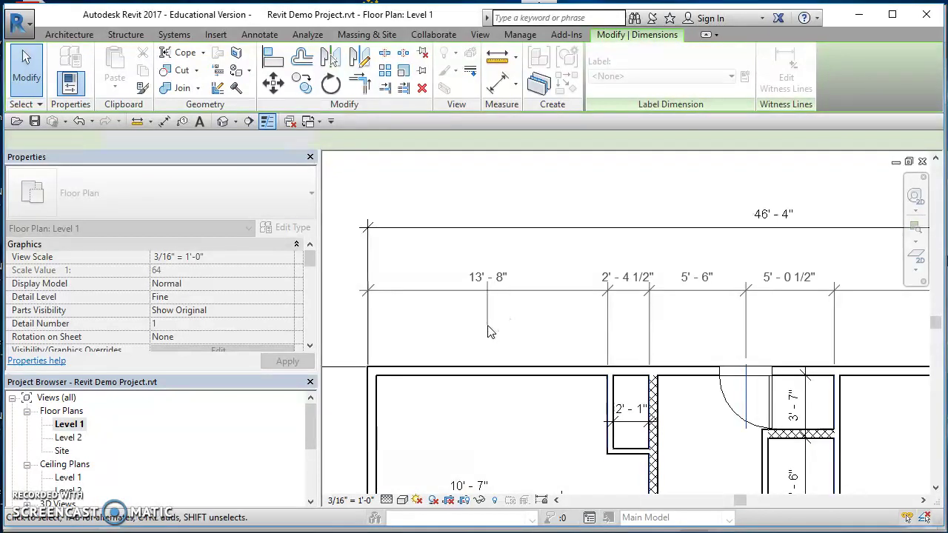
key("Escape")
key("Escape")
Step: Move the front door to 4'-9 1/2" from the wall via its temporary dimension
middle_click_drag(704, 371, 640, 383)
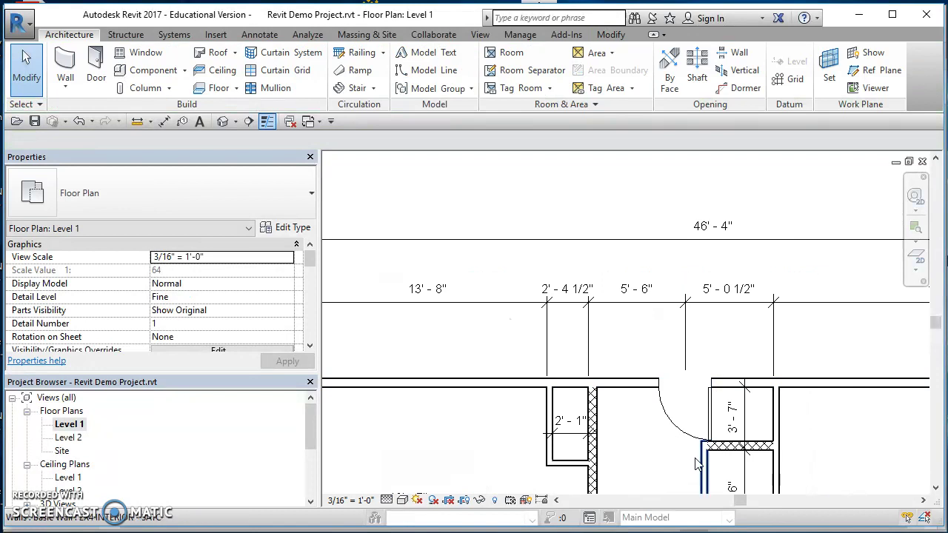
scroll(656, 309, "up", 2)
middle_click_drag(656, 309, 505, 329)
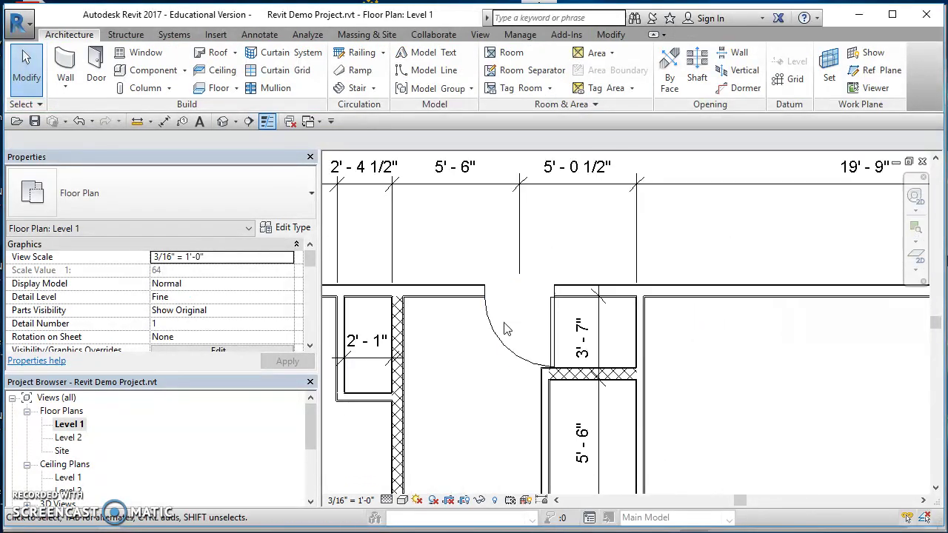
left_click(504, 329)
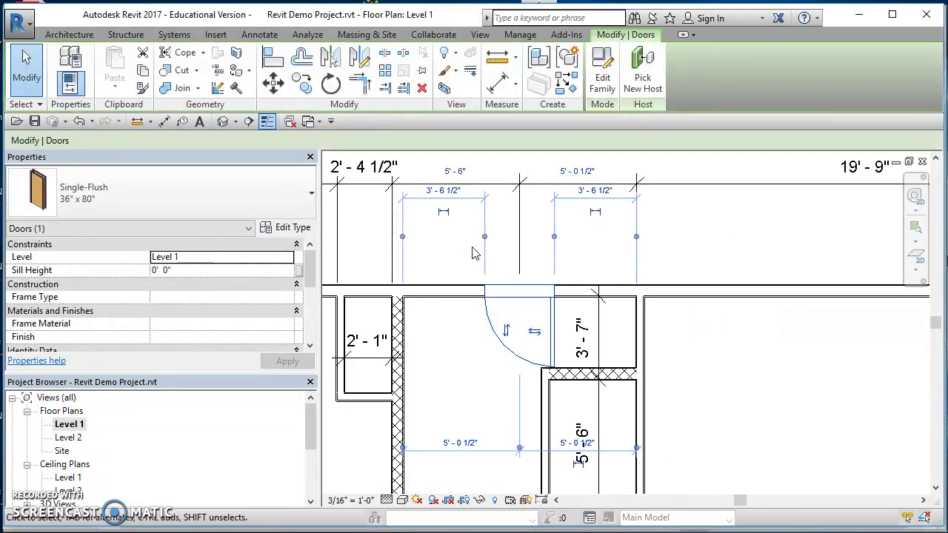
middle_click_drag(474, 251, 530, 242)
scroll(544, 308, "up", 1)
left_click(530, 241)
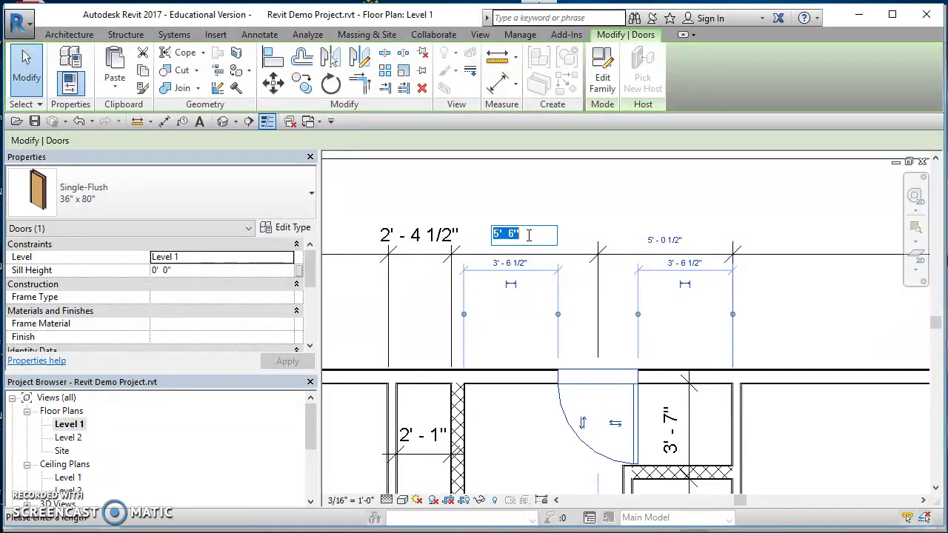
type("4 9.5")
key("Return")
left_click(632, 204)
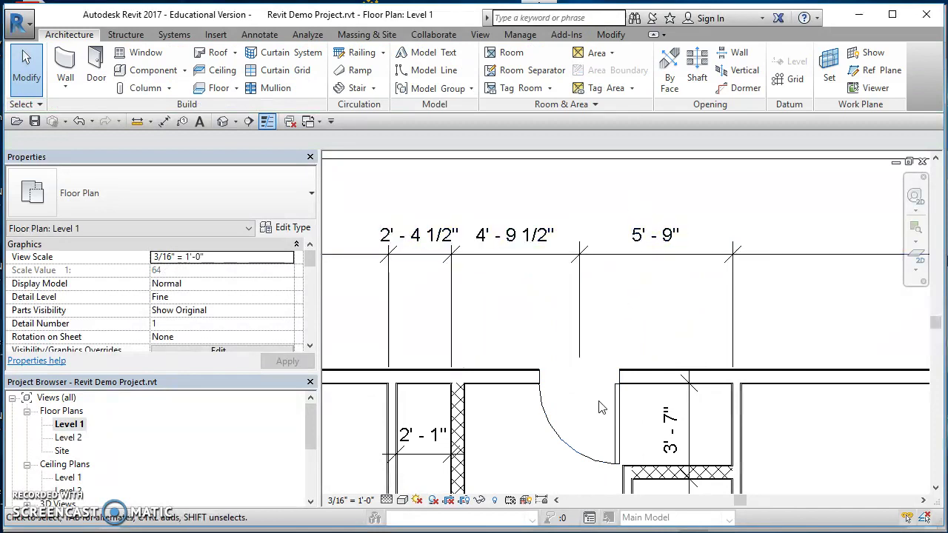
Step: Verify the door's temporary dimensions, zoom out on the plan, and switch to the handout PDF
left_click(565, 447)
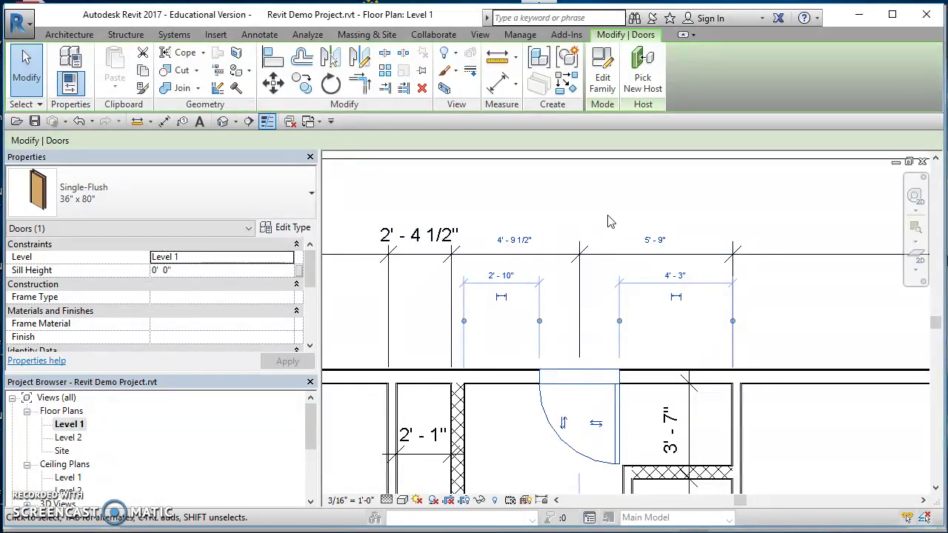
left_click(574, 204)
scroll(581, 215, "down", 4)
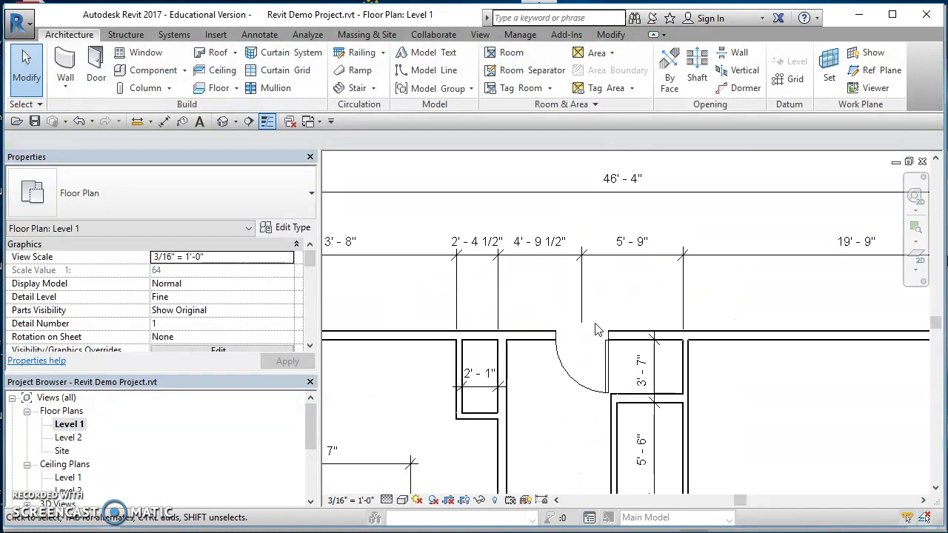
middle_click_drag(575, 363, 590, 290)
scroll(666, 370, "down", 1)
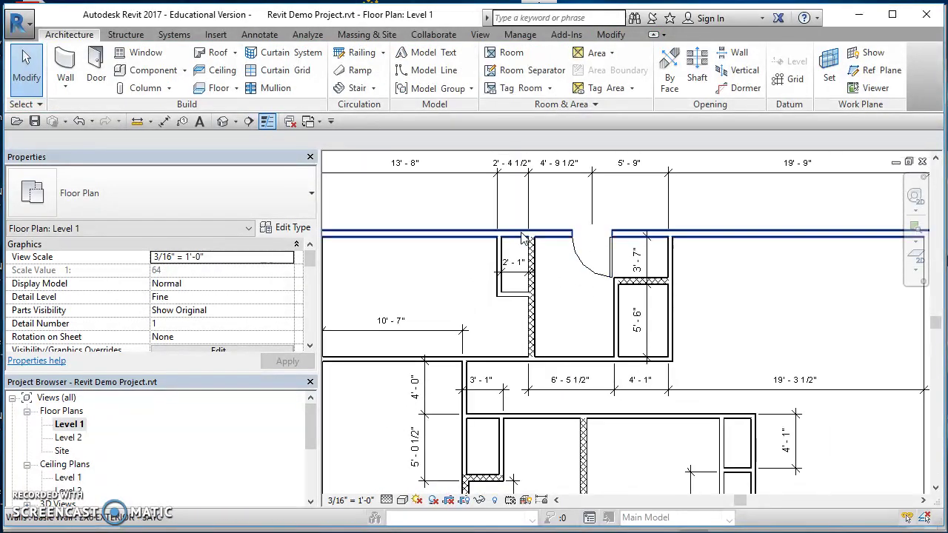
scroll(669, 408, "down", 1)
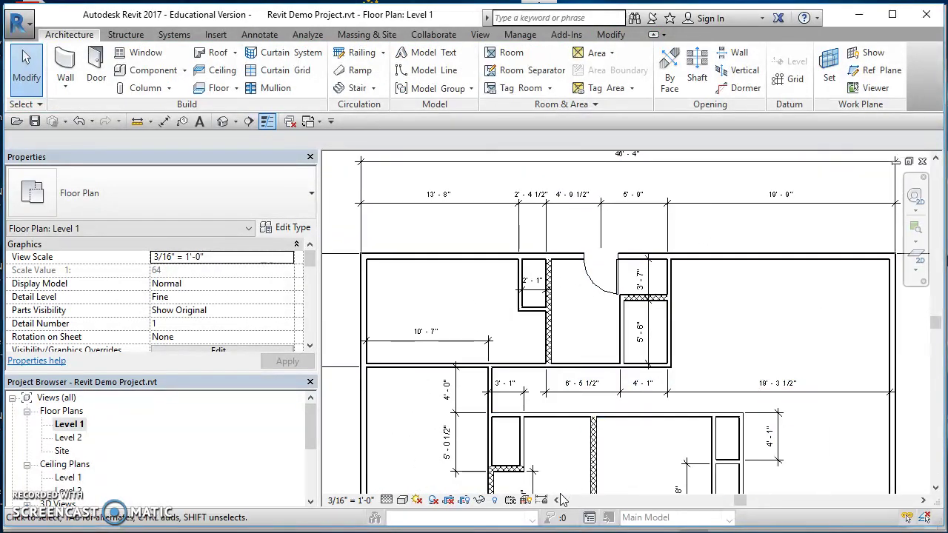
key("alt+Tab")
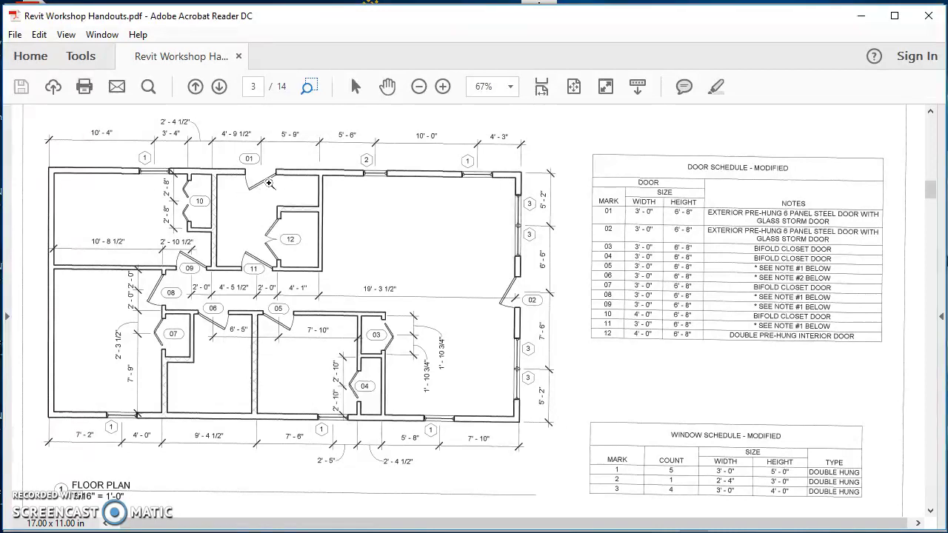
Step: Minimize Acrobat and PowerPoint so the Revit Level 1 plan is back in front
left_click(859, 15)
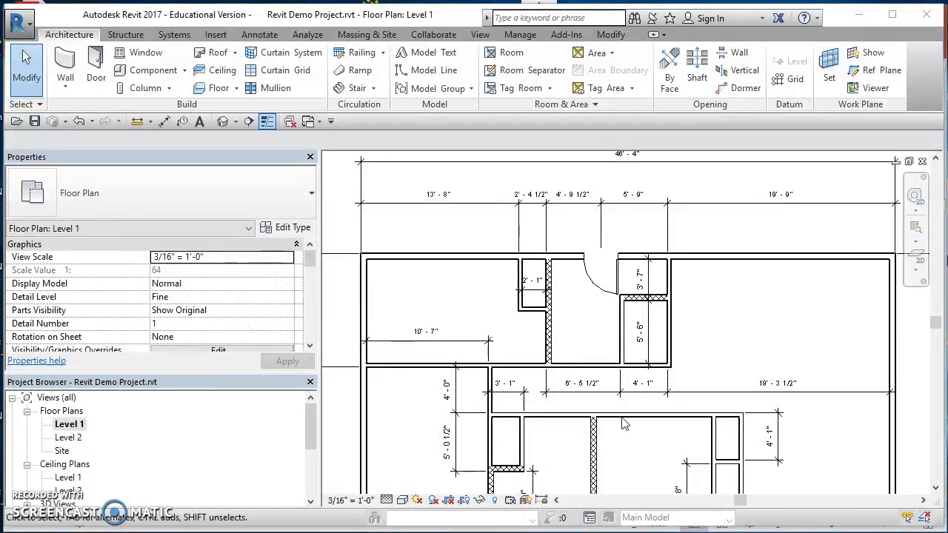
scroll(620, 291, "up", 3)
scroll(611, 285, "down", 3)
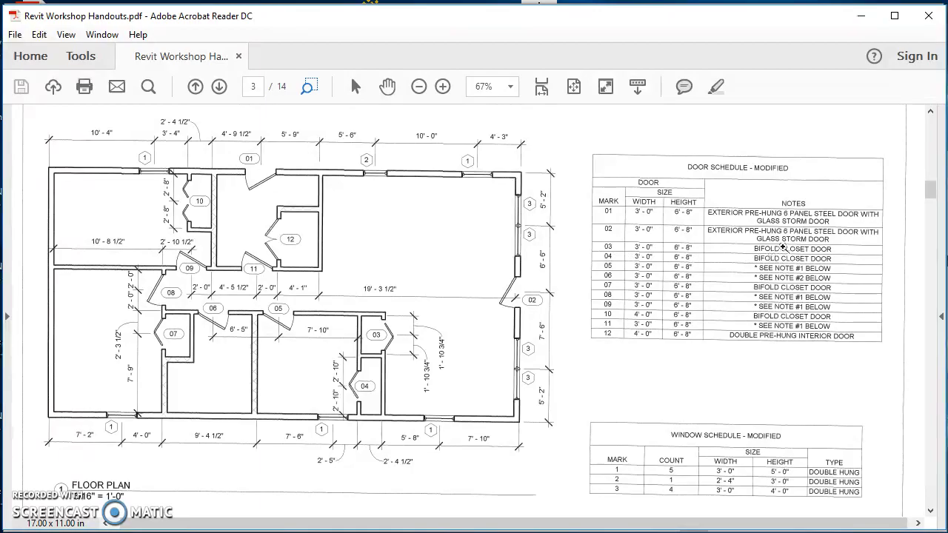
left_click(861, 16)
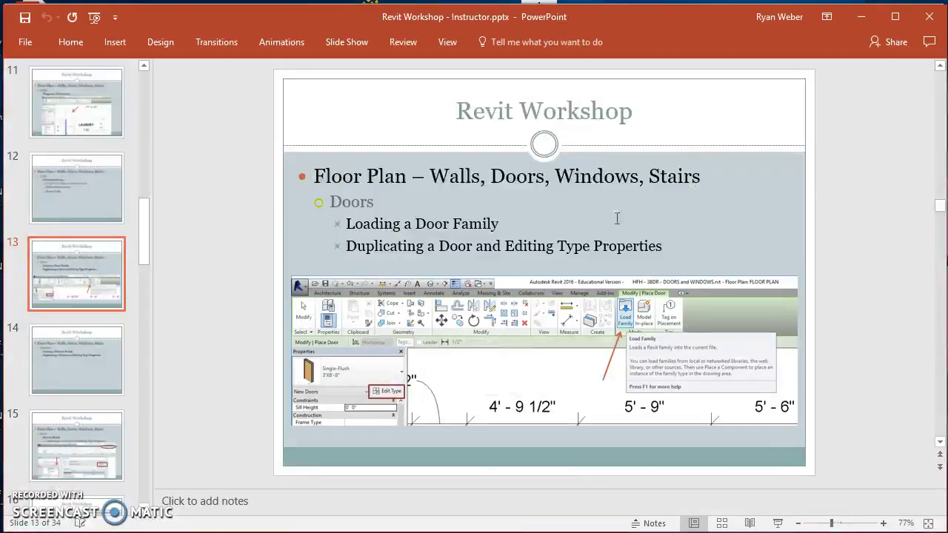
left_click(859, 16)
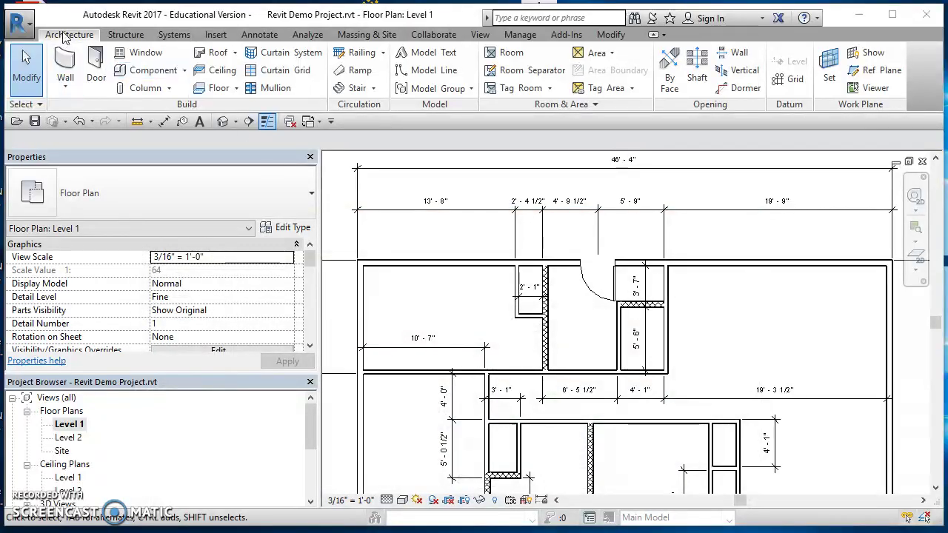
Step: Restart the Door tool and review the Single-Flush sizes in the type selector
left_click(97, 68)
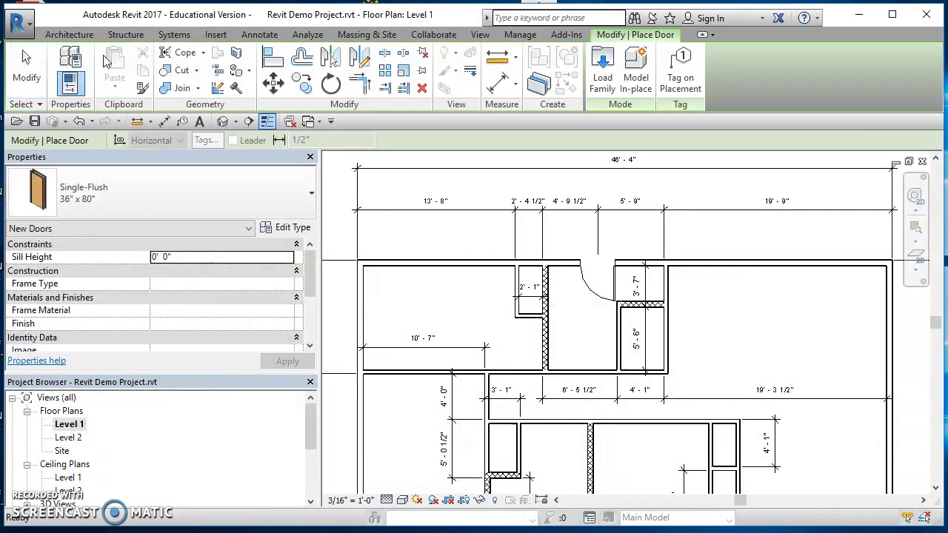
left_click(162, 191)
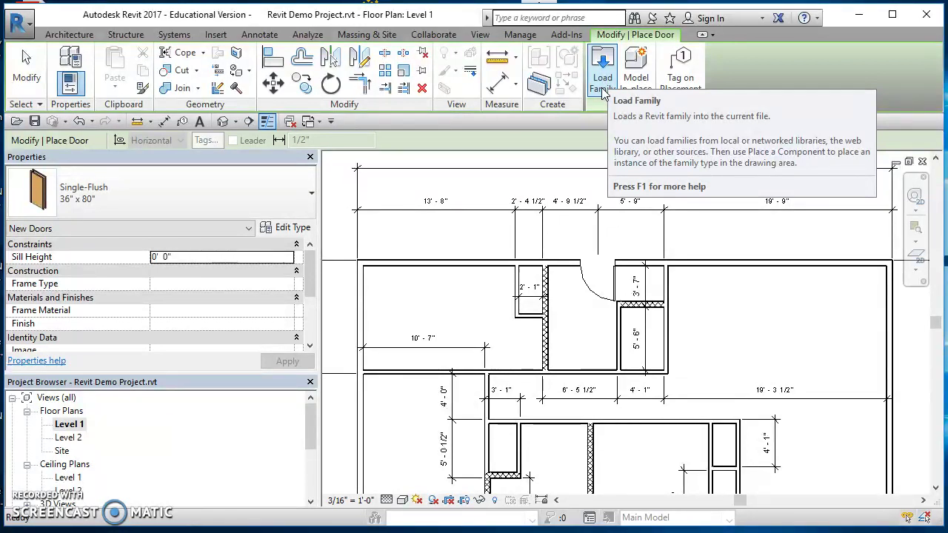
Step: Open the Load Family browser and go into the Doors library folder
left_click(603, 78)
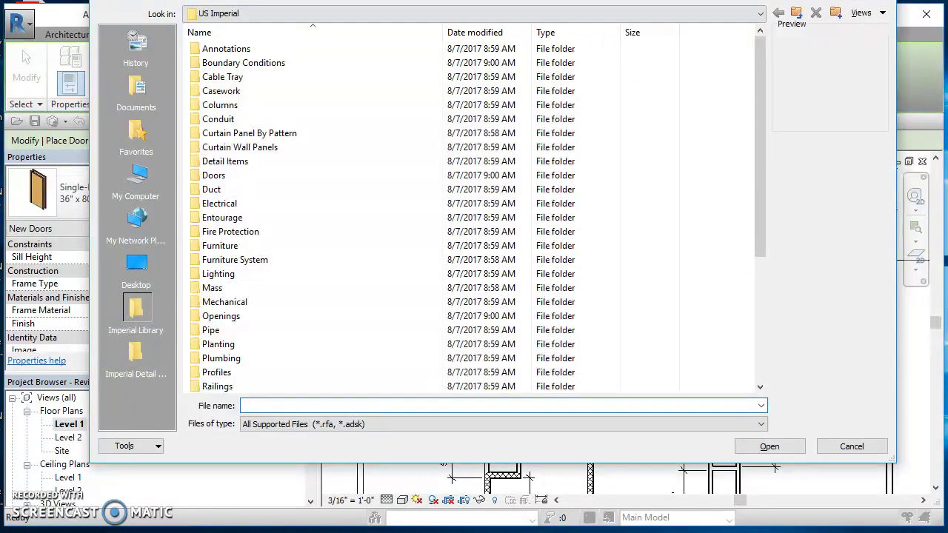
left_click_drag(345, 4, 314, 42)
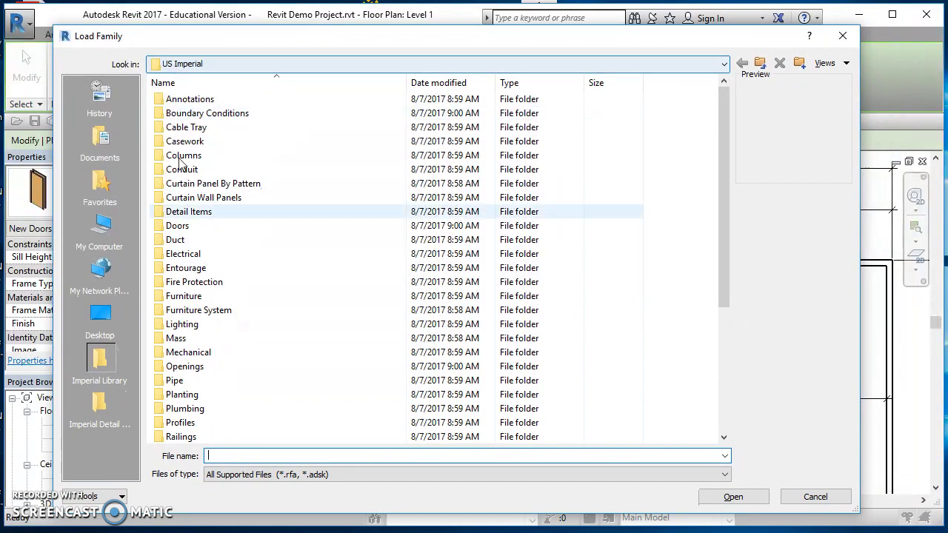
left_click(180, 227)
double_click(182, 231)
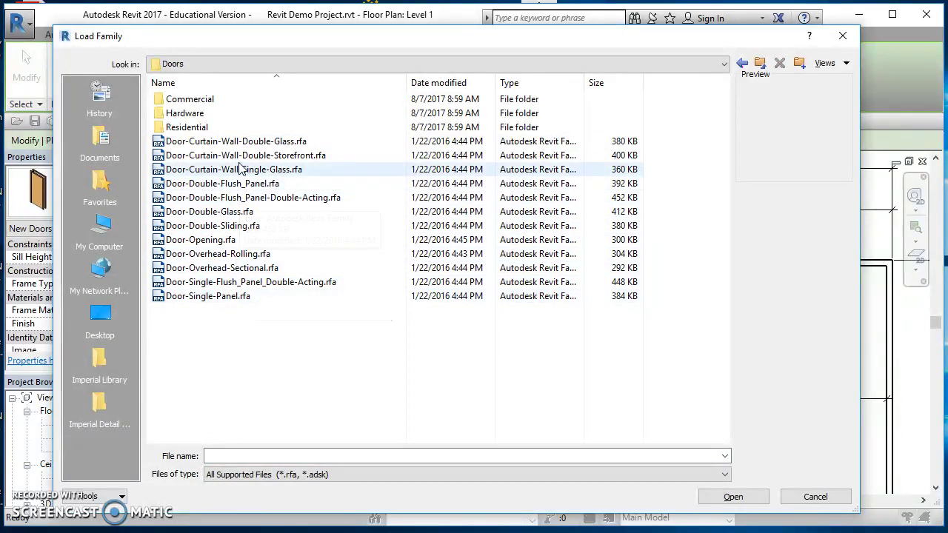
Step: Look through the Residential, Commercial and Hardware door folders
double_click(172, 127)
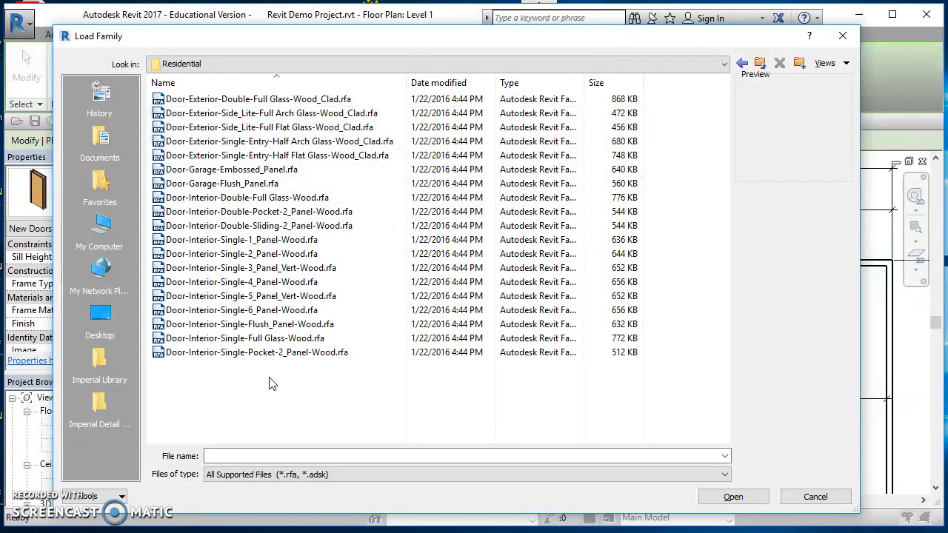
left_click(760, 62)
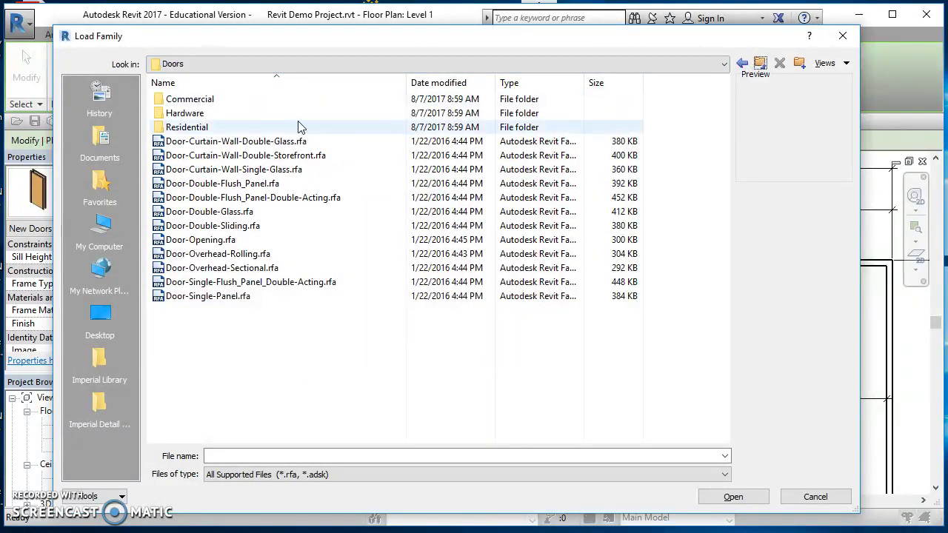
double_click(207, 105)
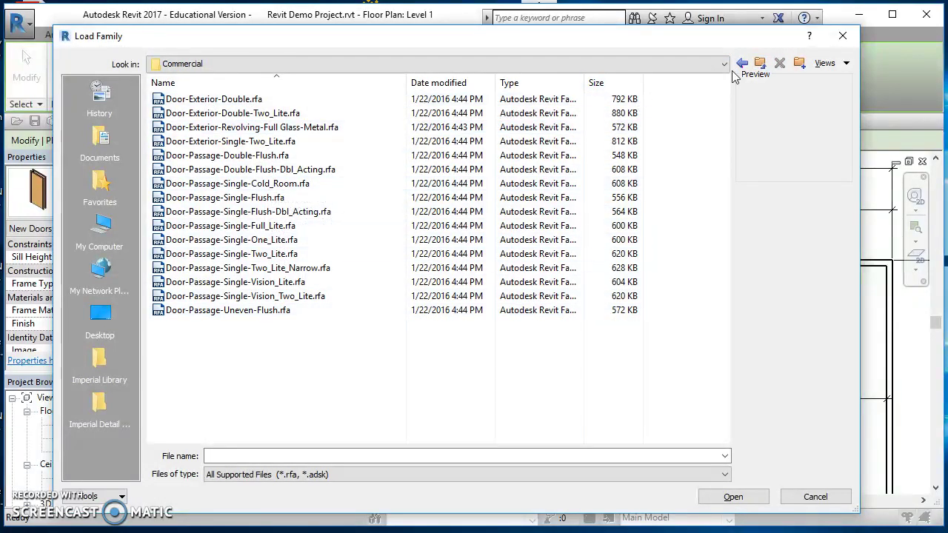
left_click(759, 64)
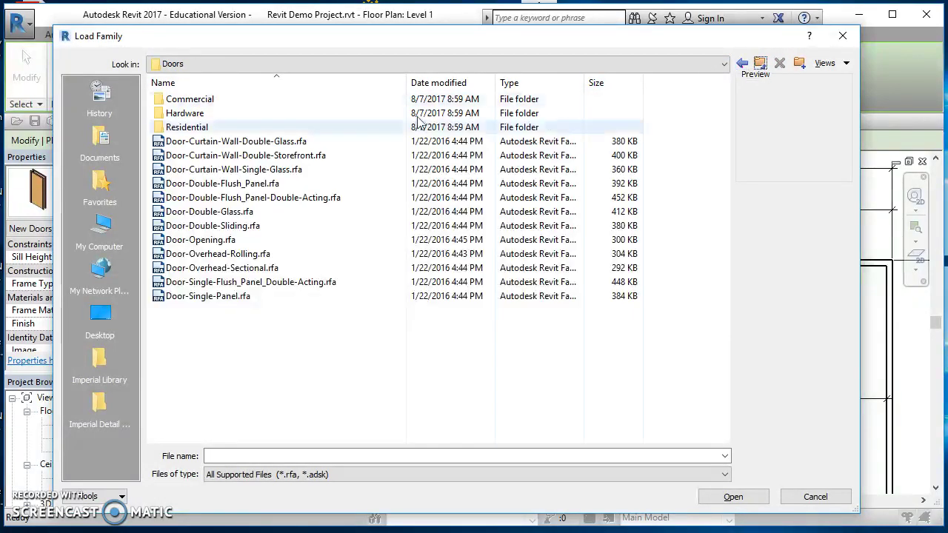
double_click(178, 114)
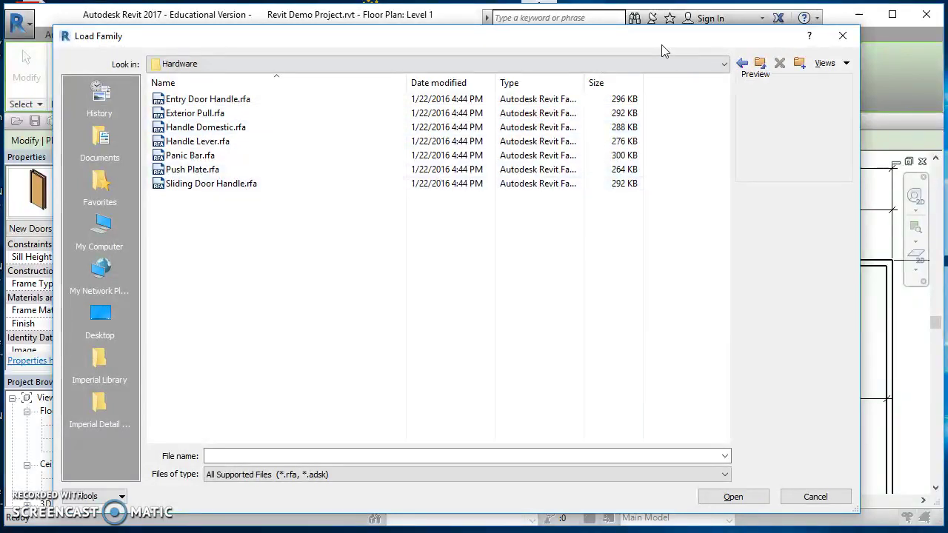
left_click(760, 64)
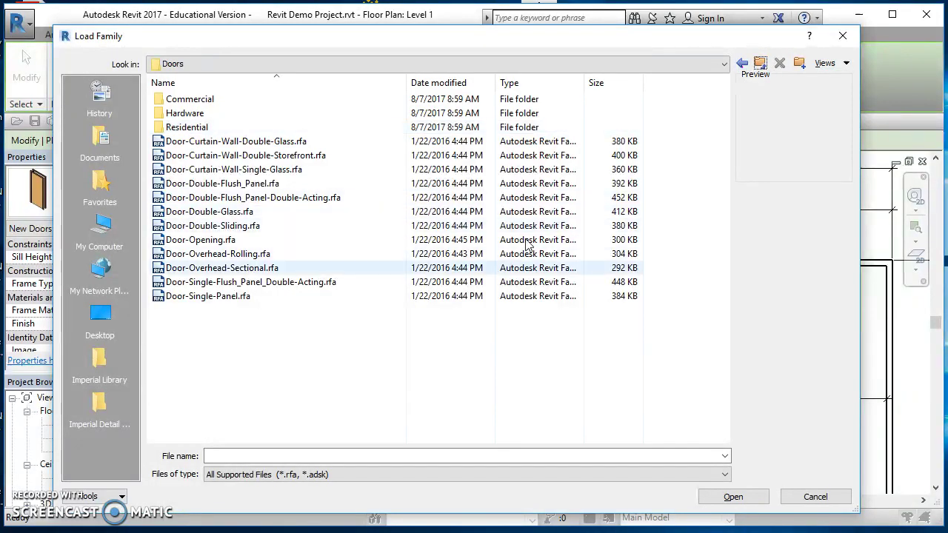
Step: Return to the US Imperial library and select the Miscellaneous - SATC folder
left_click(760, 65)
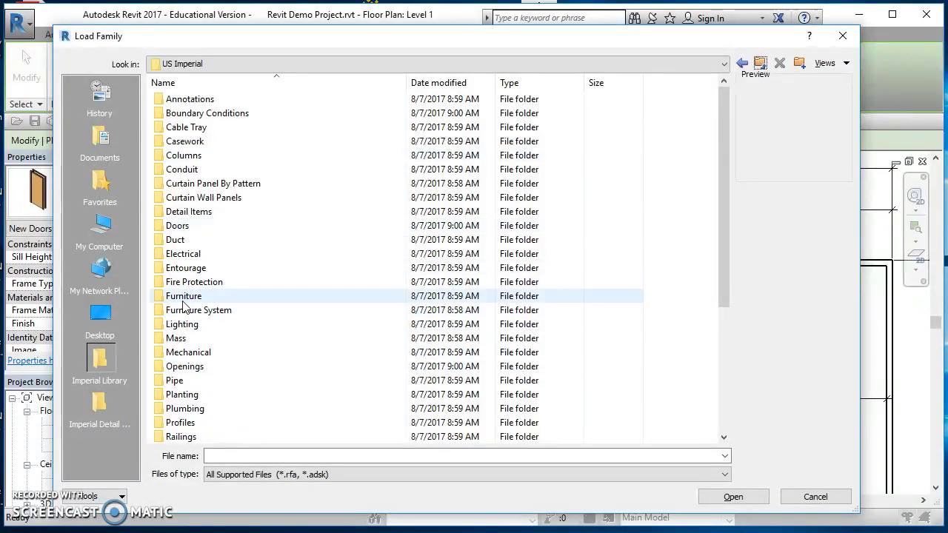
scroll(191, 315, "down", 3)
scroll(196, 323, "down", 2)
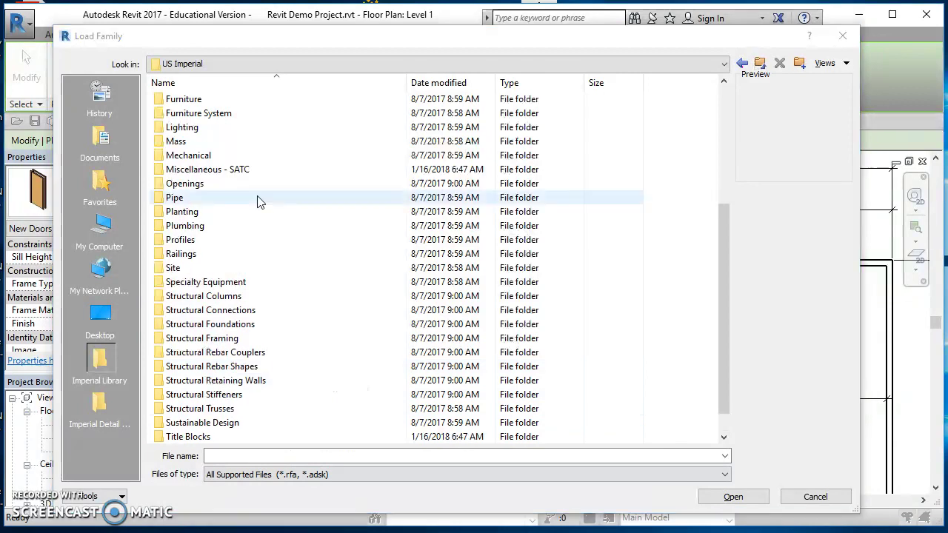
left_click(200, 175)
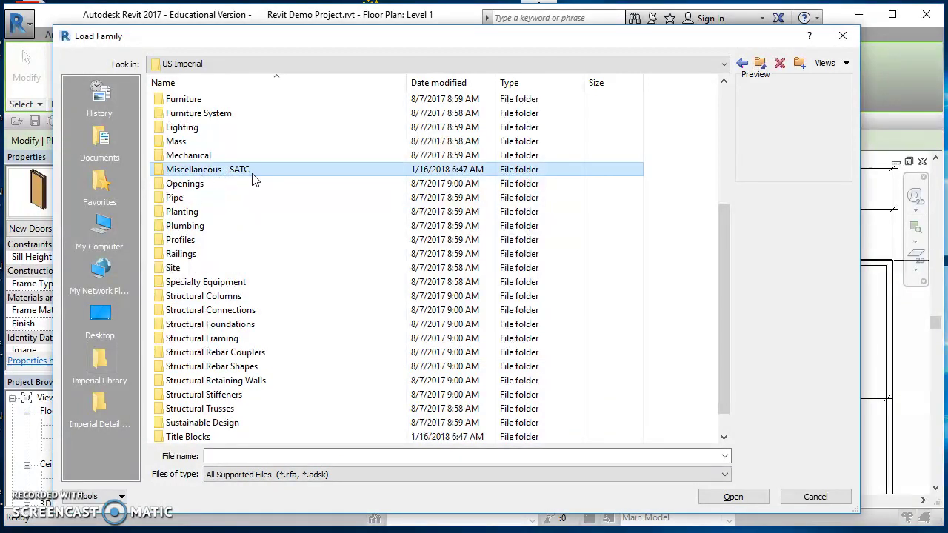
Step: Load Bifold-2 Panel.rfa from the Miscellaneous - SATC folder into the project
double_click(185, 170)
left_click(205, 102)
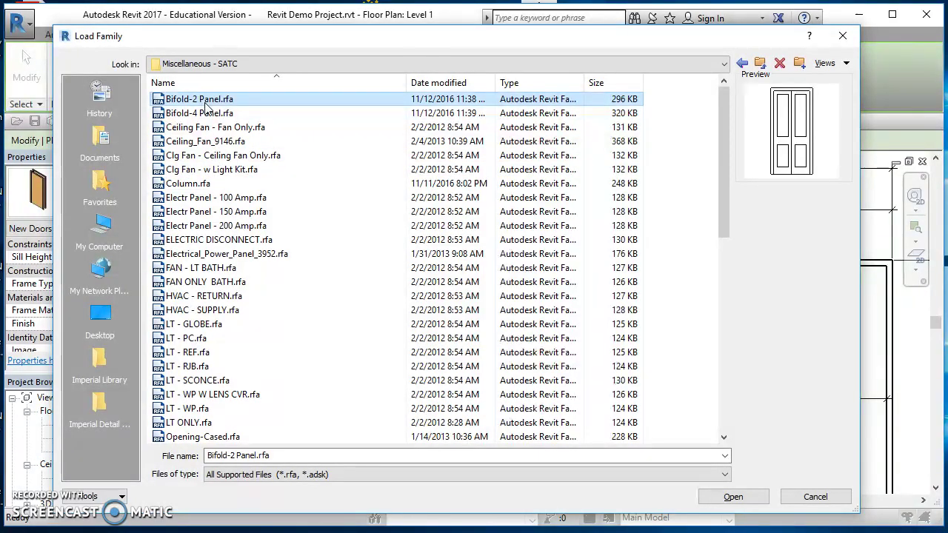
left_click(205, 113)
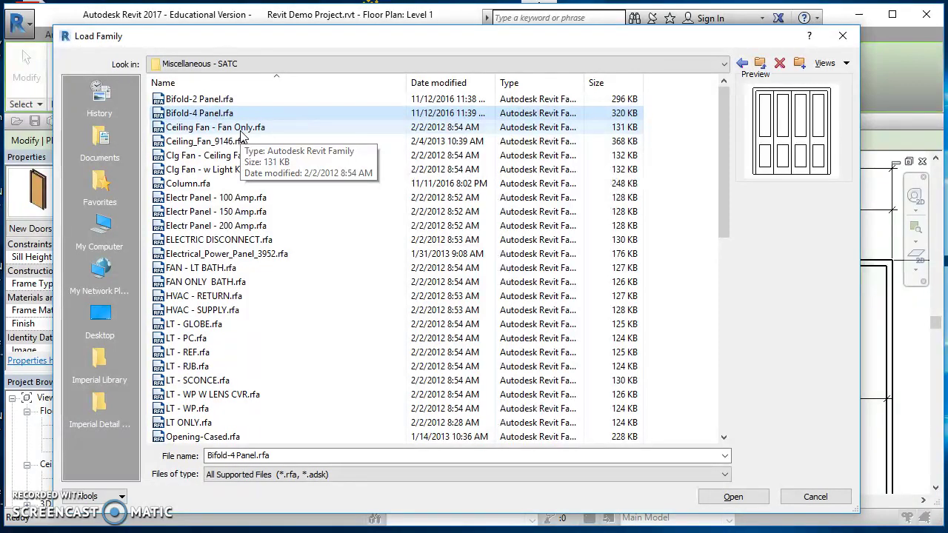
left_click(214, 101)
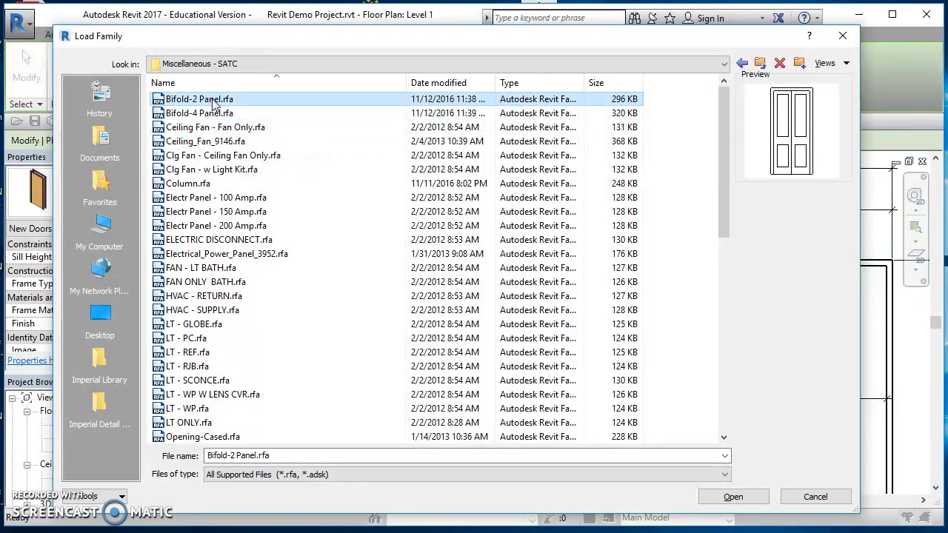
left_click(731, 497)
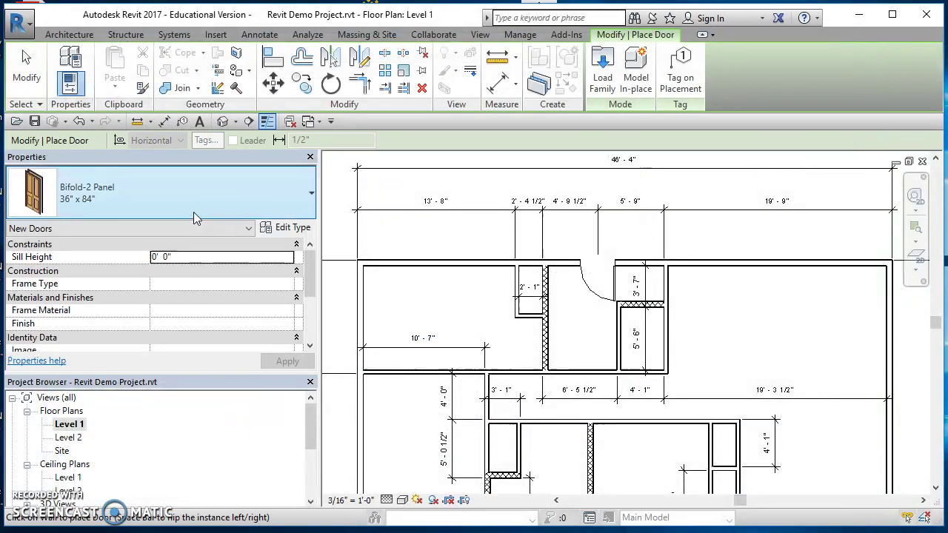
Step: Choose Bifold-2 Panel 32" x 84" from the Properties type selector
left_click(193, 212)
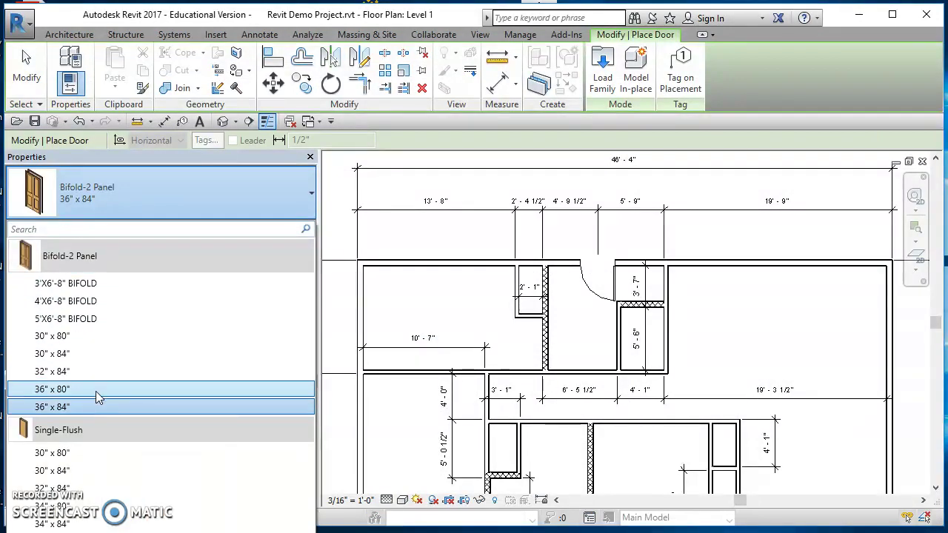
mouse_move(98, 398)
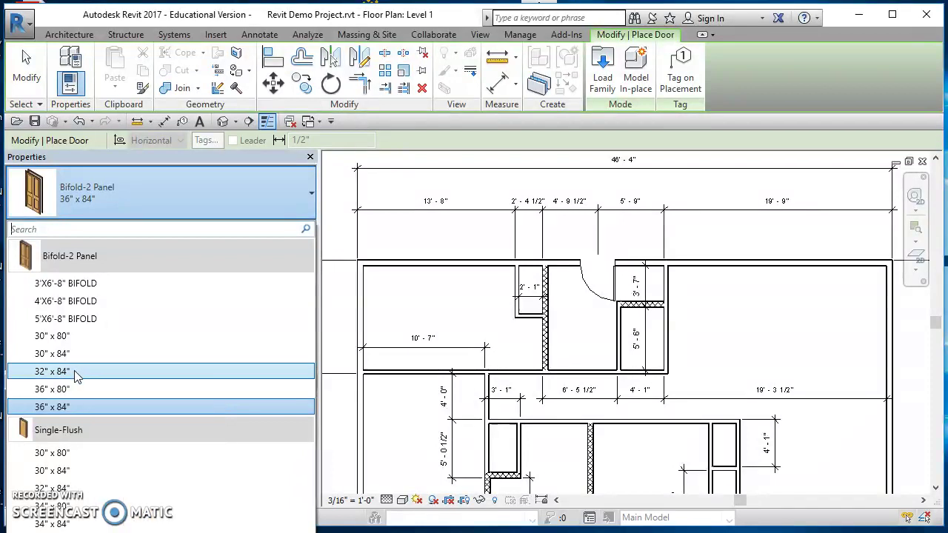
mouse_move(77, 376)
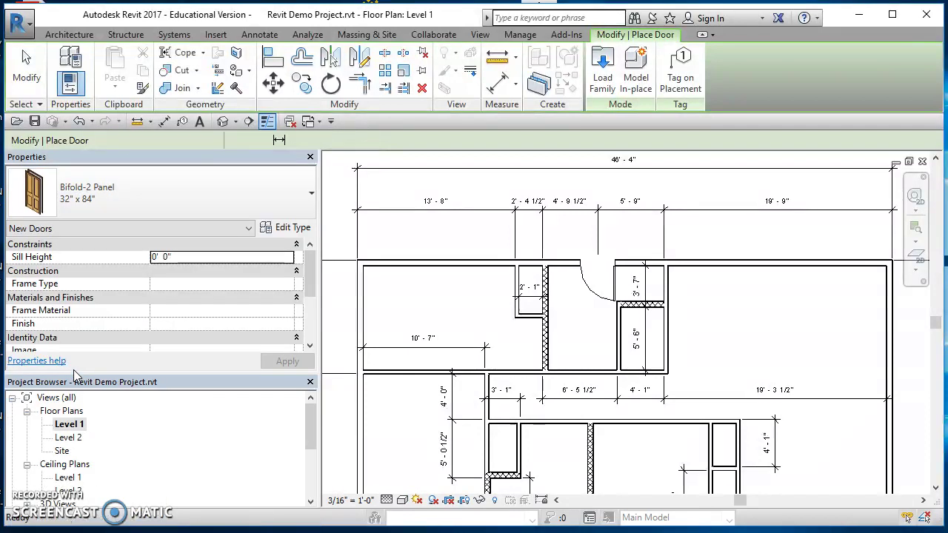
left_click(77, 372)
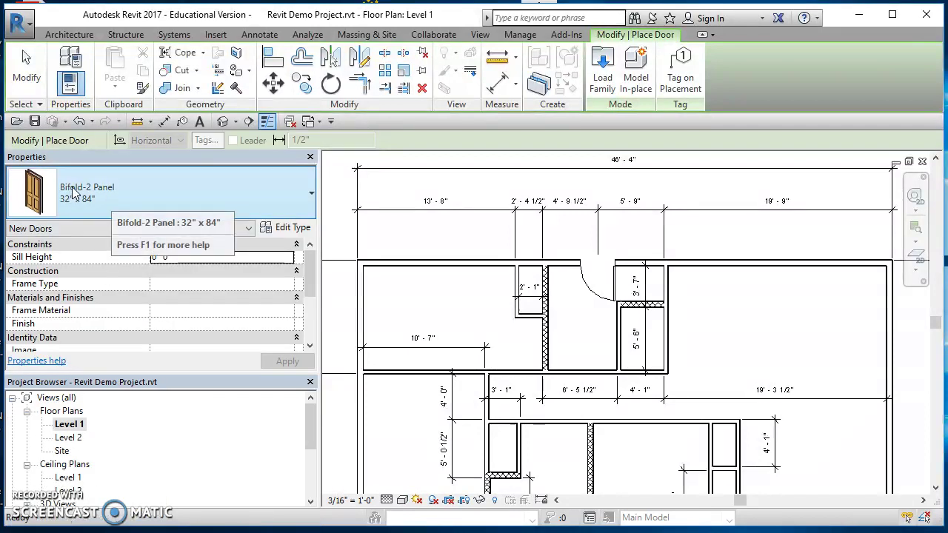
Step: Duplicate the bifold door type as a new type named 36" x 80" - SATC
mouse_move(100, 206)
left_click(293, 228)
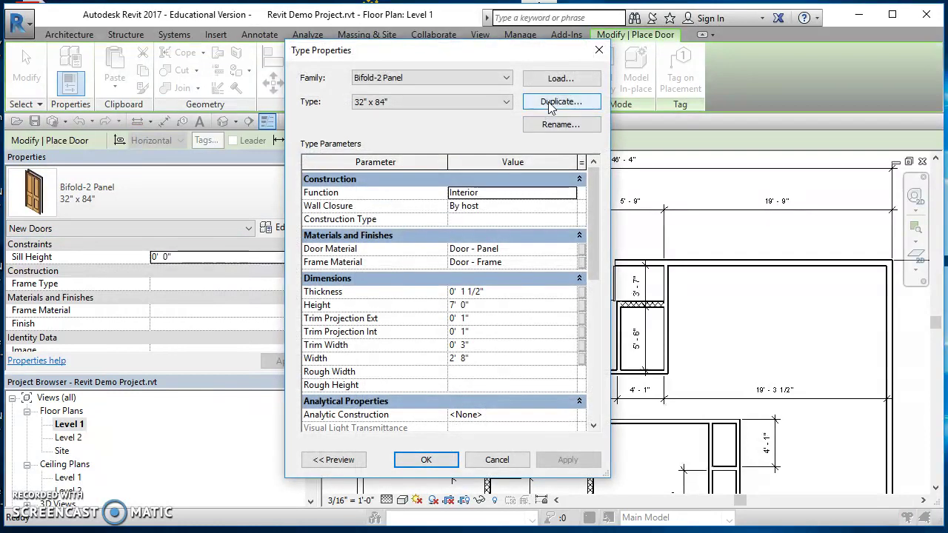
left_click(577, 105)
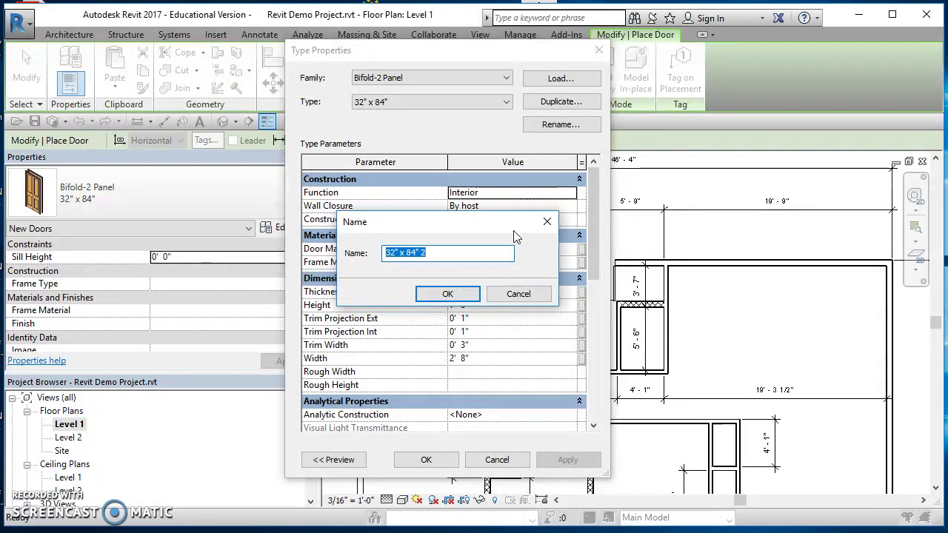
left_click(396, 253)
key("BackSpace")
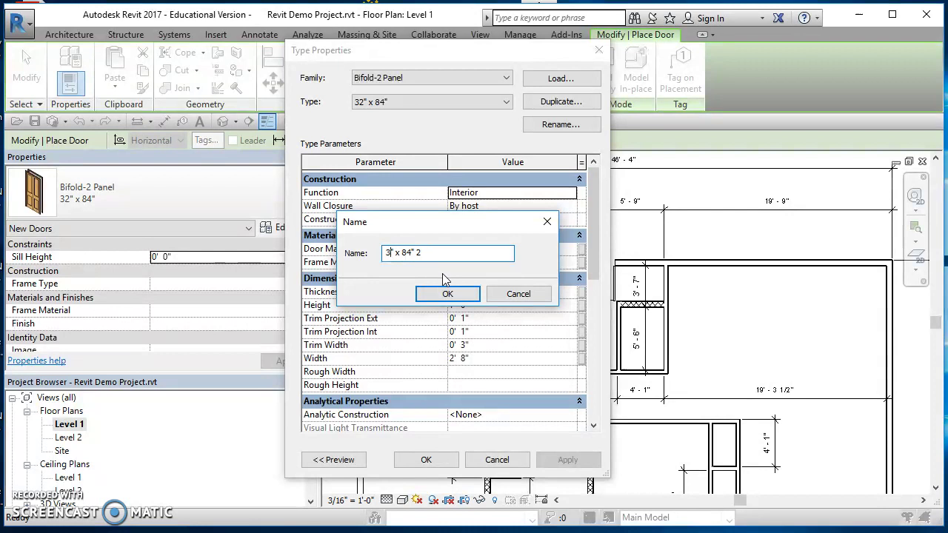
type("6")
key("BackSpace")
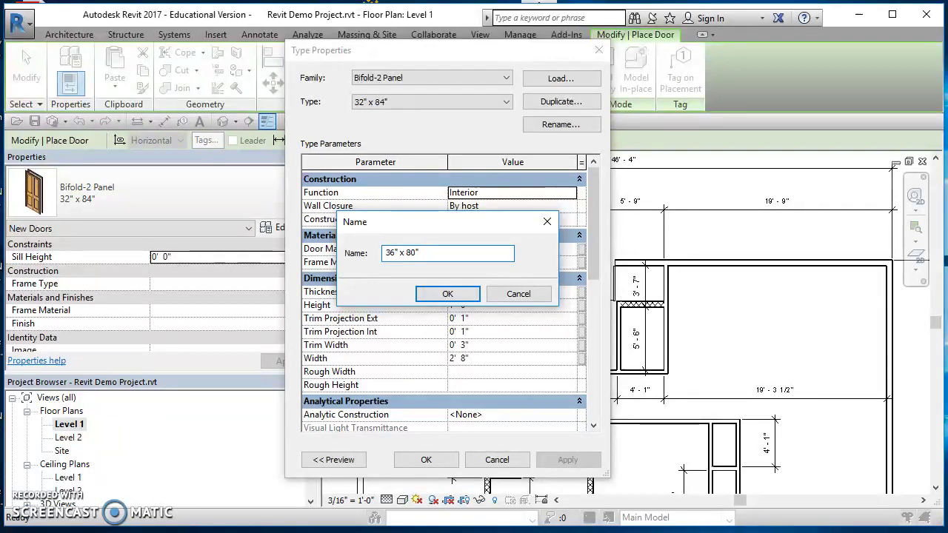
type("- s")
left_click(445, 296)
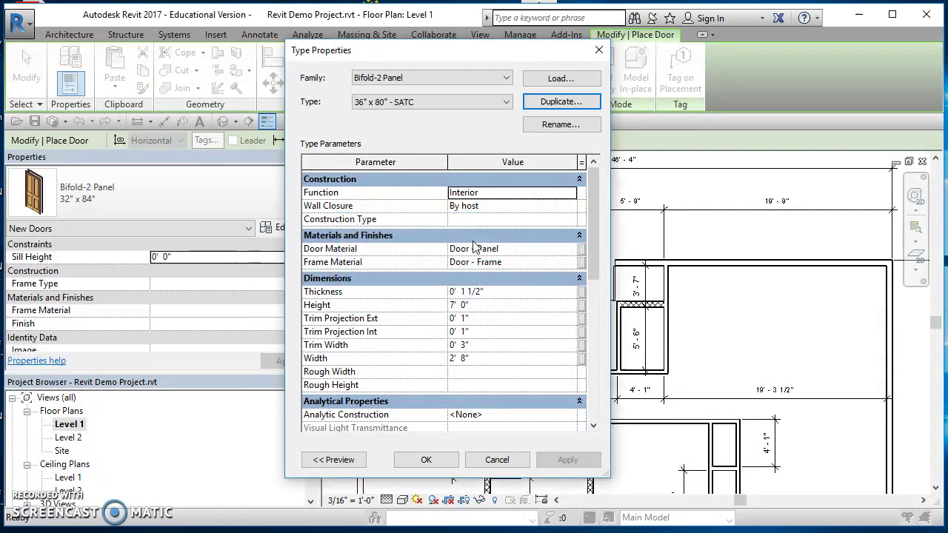
Step: Set the new type's height to 6' 8" and width to 3' and apply
left_click(475, 309)
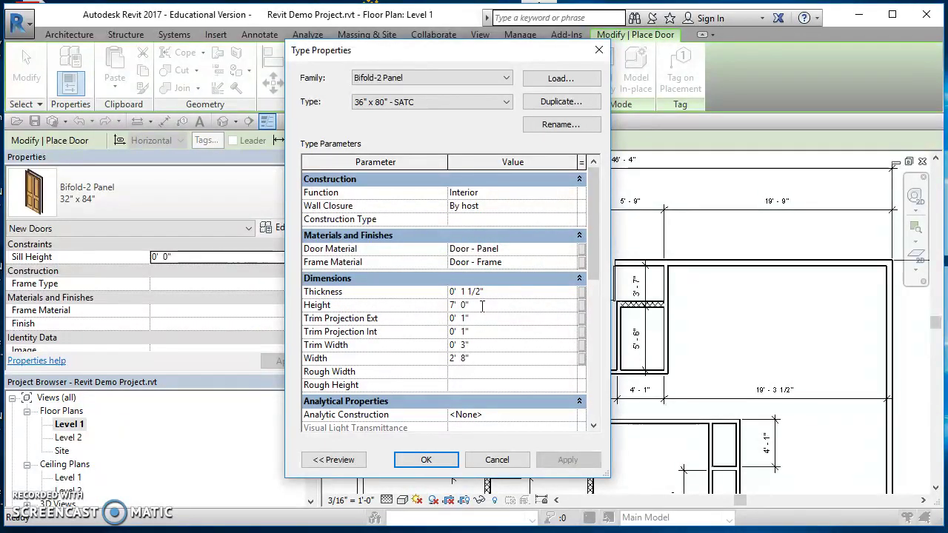
left_click_drag(471, 306, 430, 302)
type("6 8")
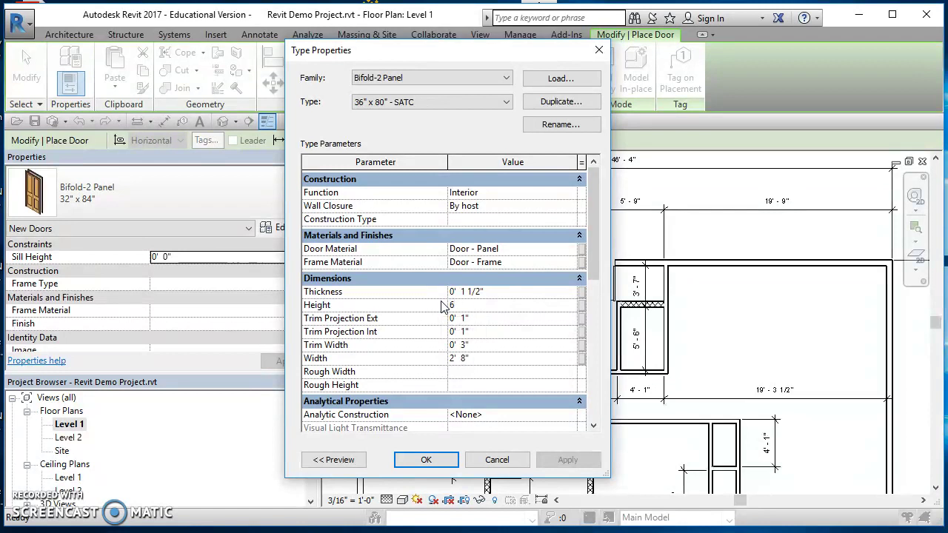
left_click(489, 360)
type("3")
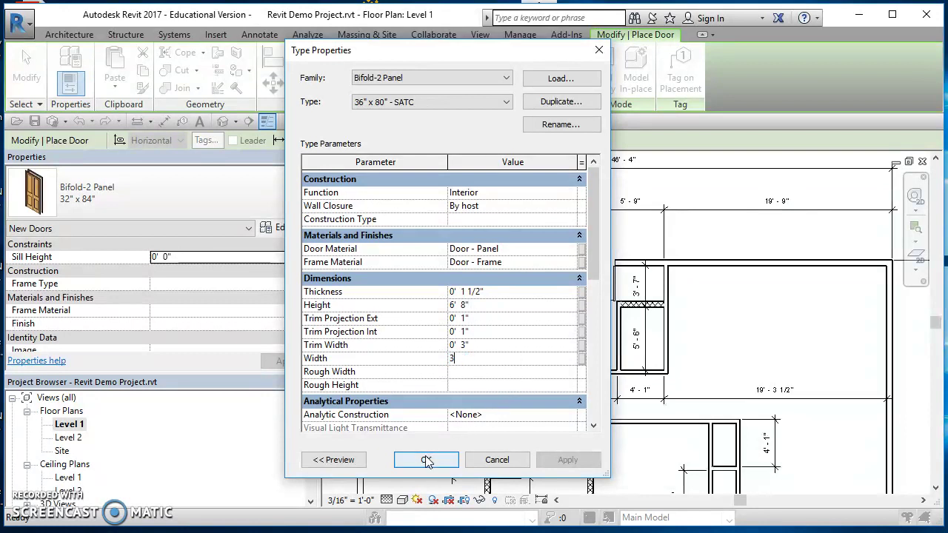
mouse_move(596, 260)
left_mouse_down()
mouse_move(597, 389)
mouse_move(592, 254)
left_mouse_up()
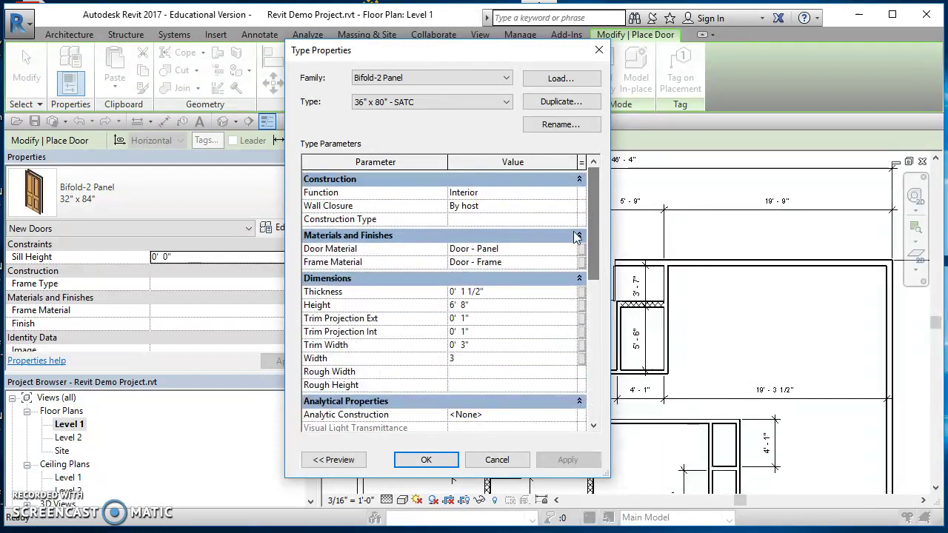
left_click(426, 459)
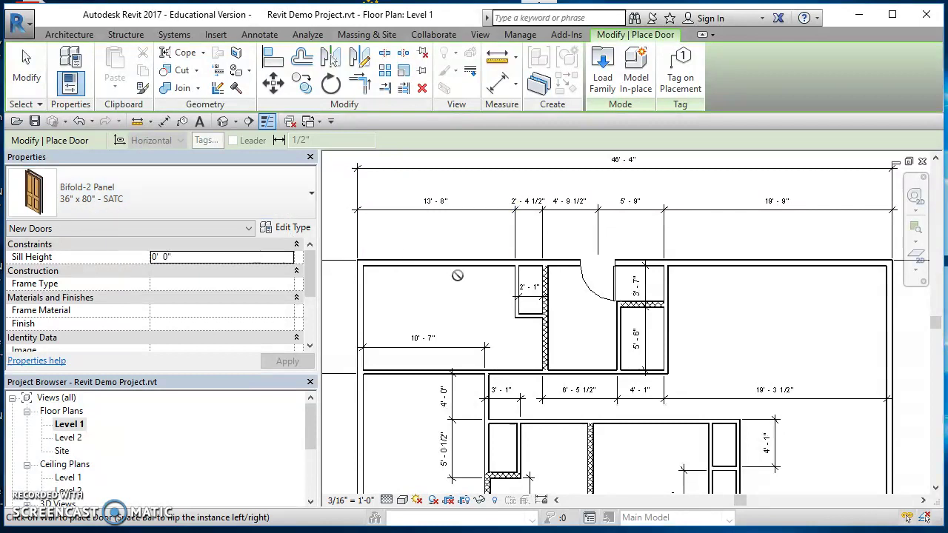
Step: Check the handout's door schedule, then place the bifold door in the closet wall
scroll(726, 360, "down", 2)
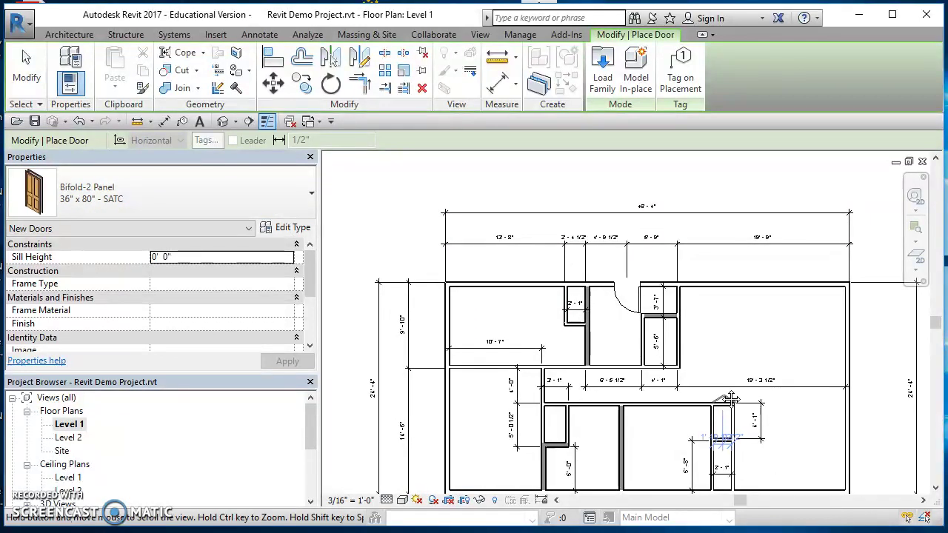
scroll(667, 356, "up", 2)
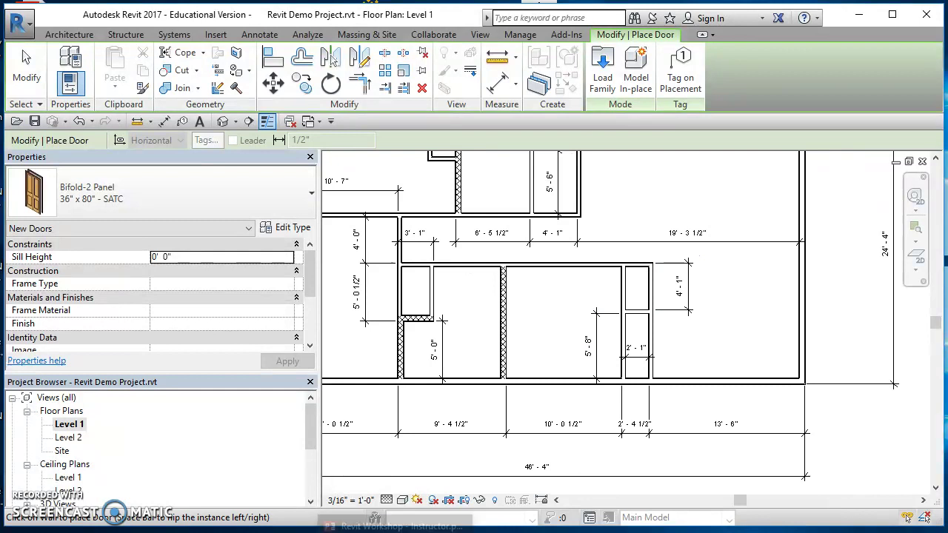
left_click(395, 529)
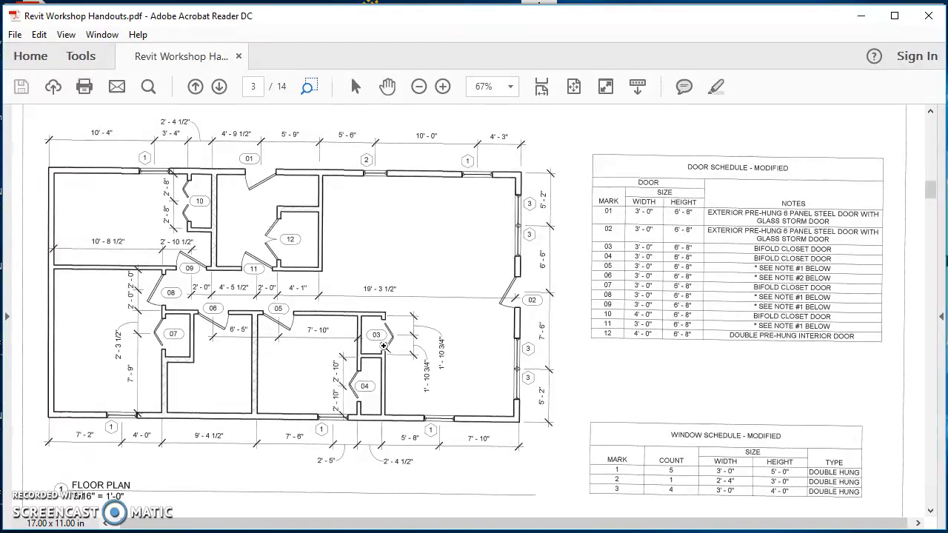
left_click(860, 15)
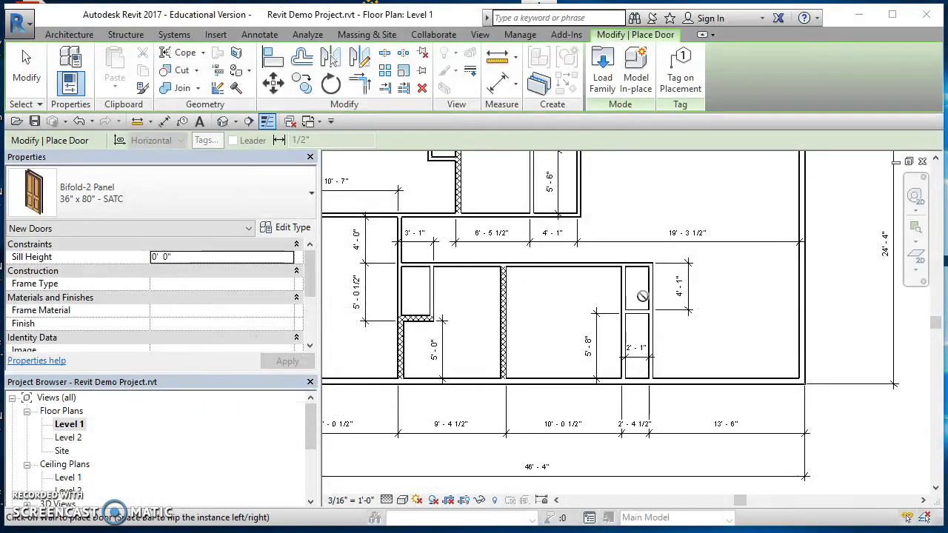
scroll(645, 296, "up", 5)
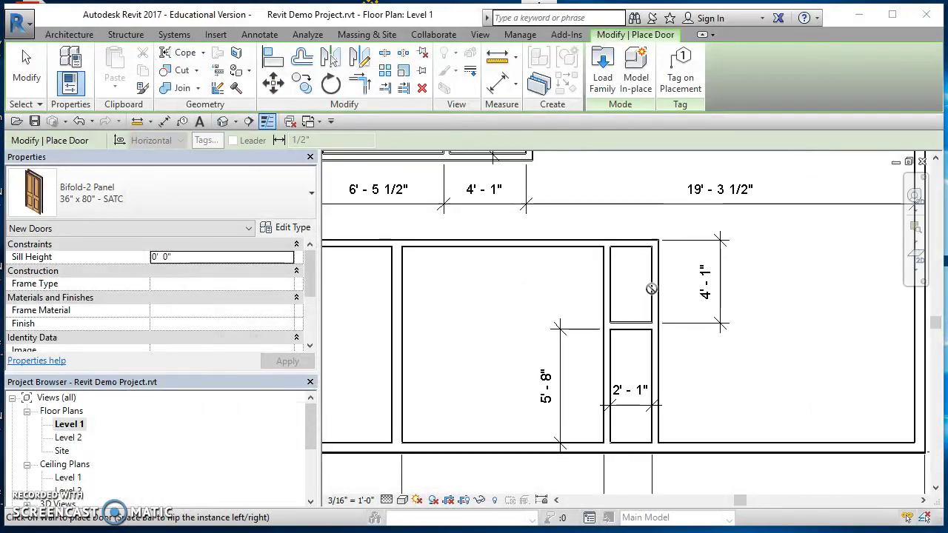
left_click(821, 318)
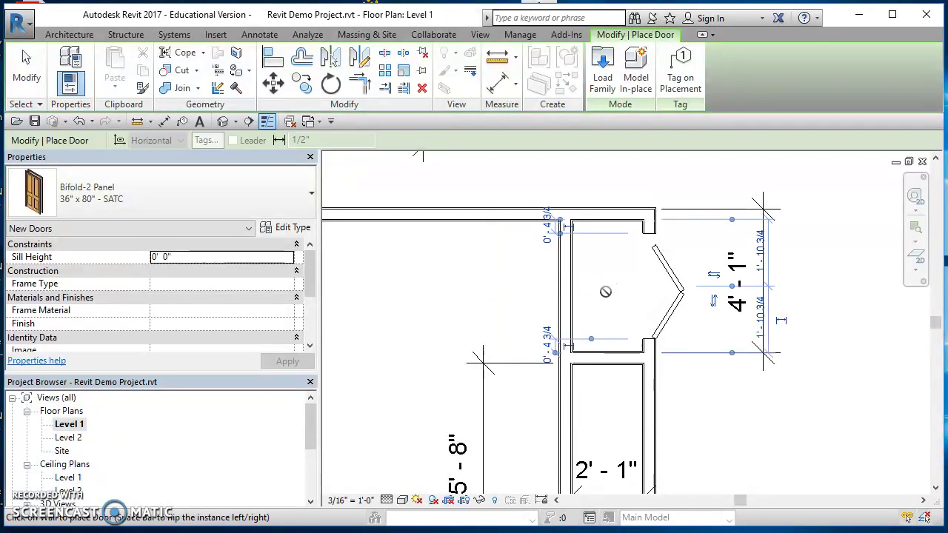
Step: Exit door placement and zoom and pan to review the full Level 1 plan
scroll(606, 291, "down", 1)
scroll(606, 291, "down", 4)
key("Escape")
key("Escape")
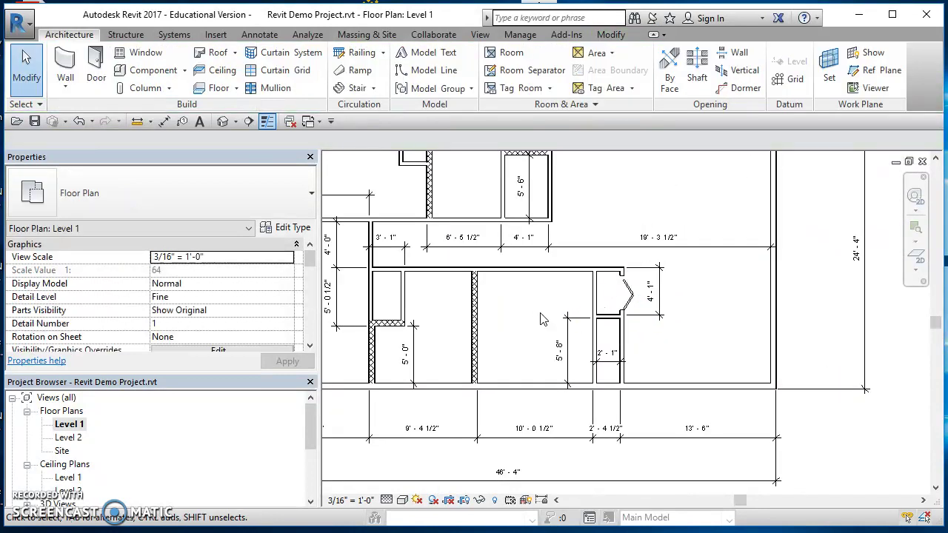
scroll(544, 317, "down", 1)
middle_click_drag(545, 317, 629, 390)
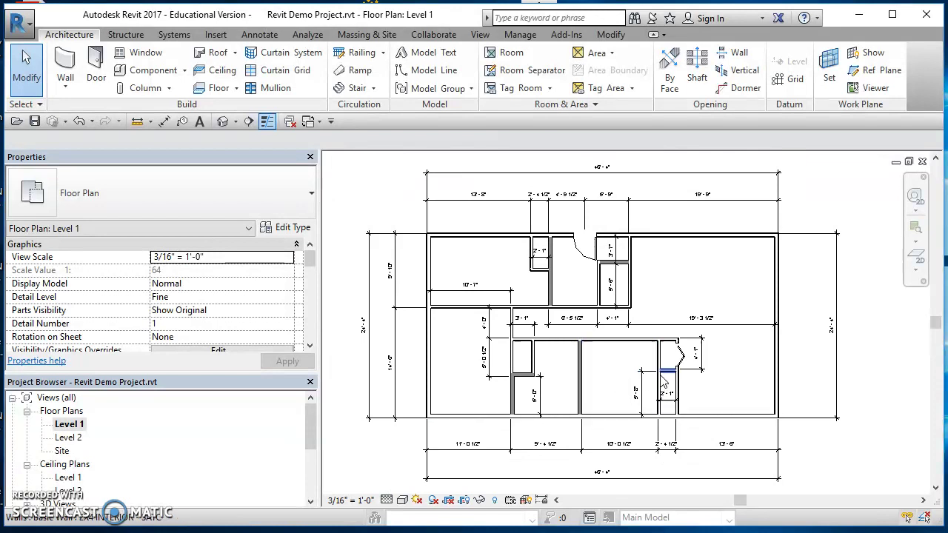
scroll(707, 379, "up", 2)
scroll(708, 379, "up", 1)
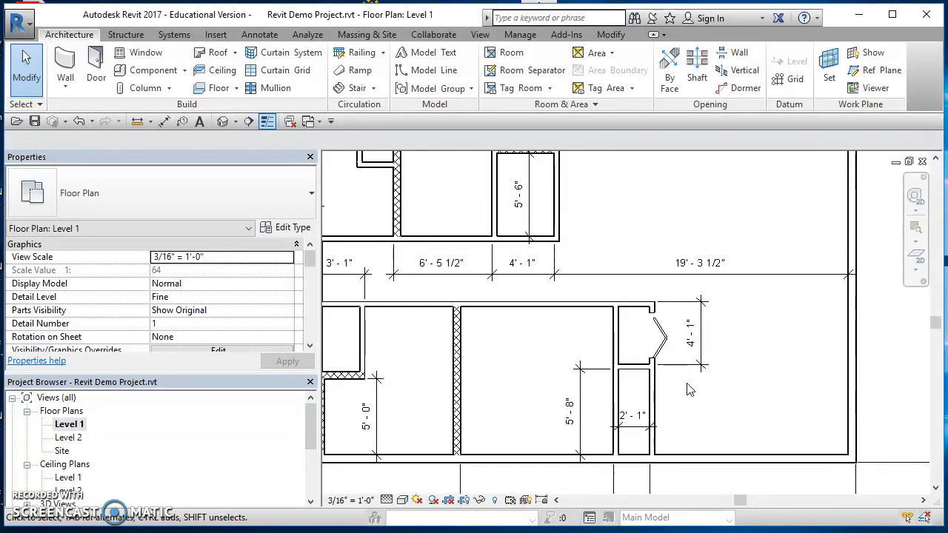
scroll(689, 389, "down", 2)
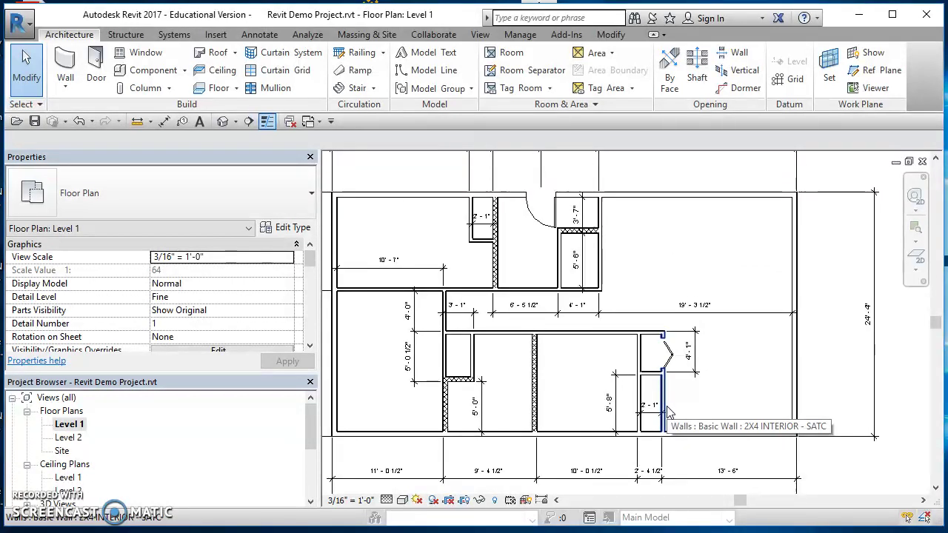
scroll(630, 295, "down", 1)
middle_click_drag(629, 295, 681, 290)
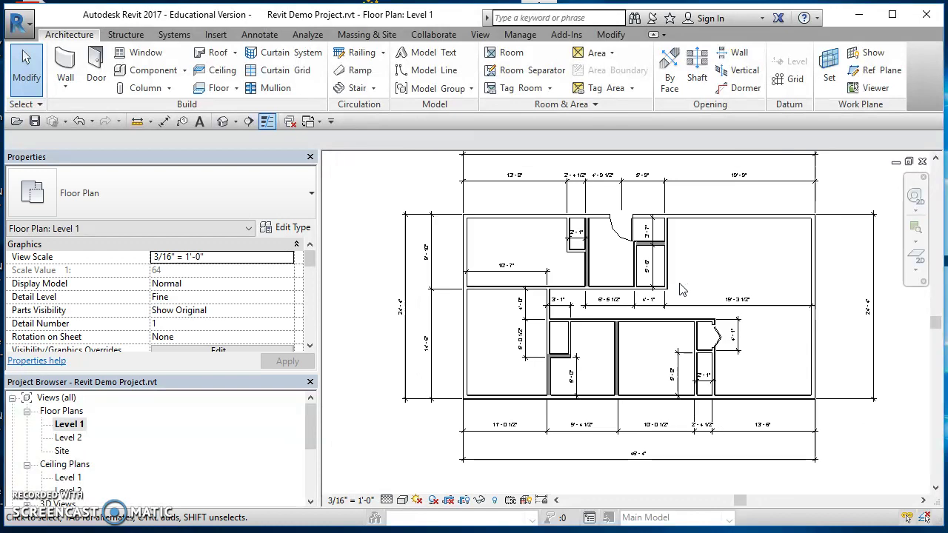
scroll(609, 290, "down", 2)
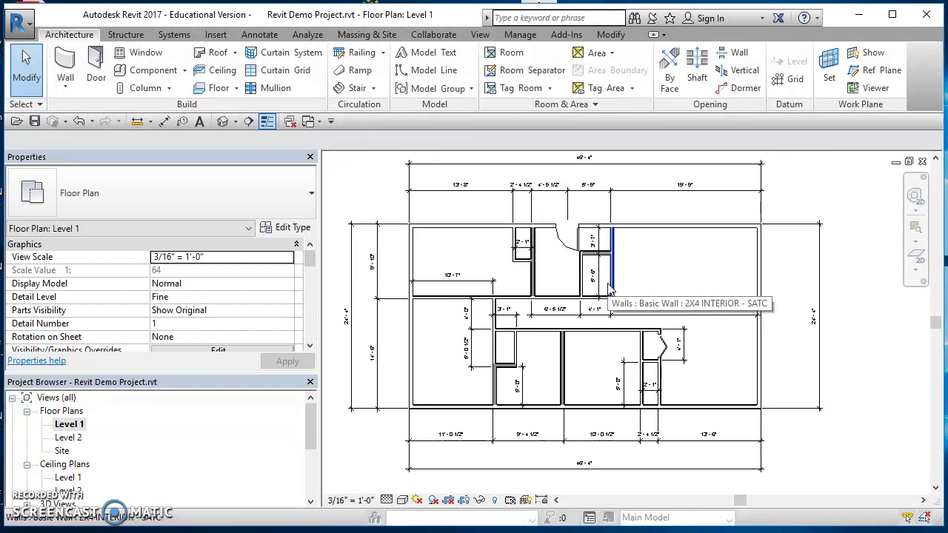